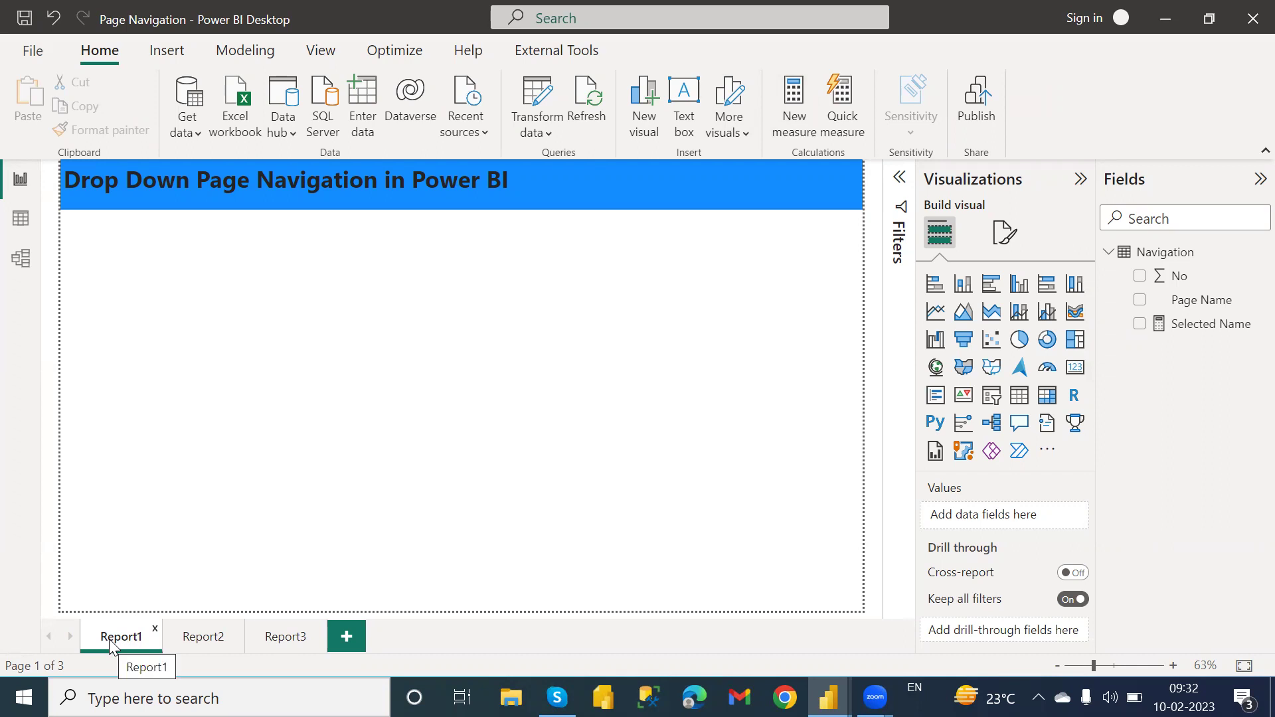
Review the Report2 and Report3 pages and the Navigation table rows, then return to Report1
left_click(195, 639)
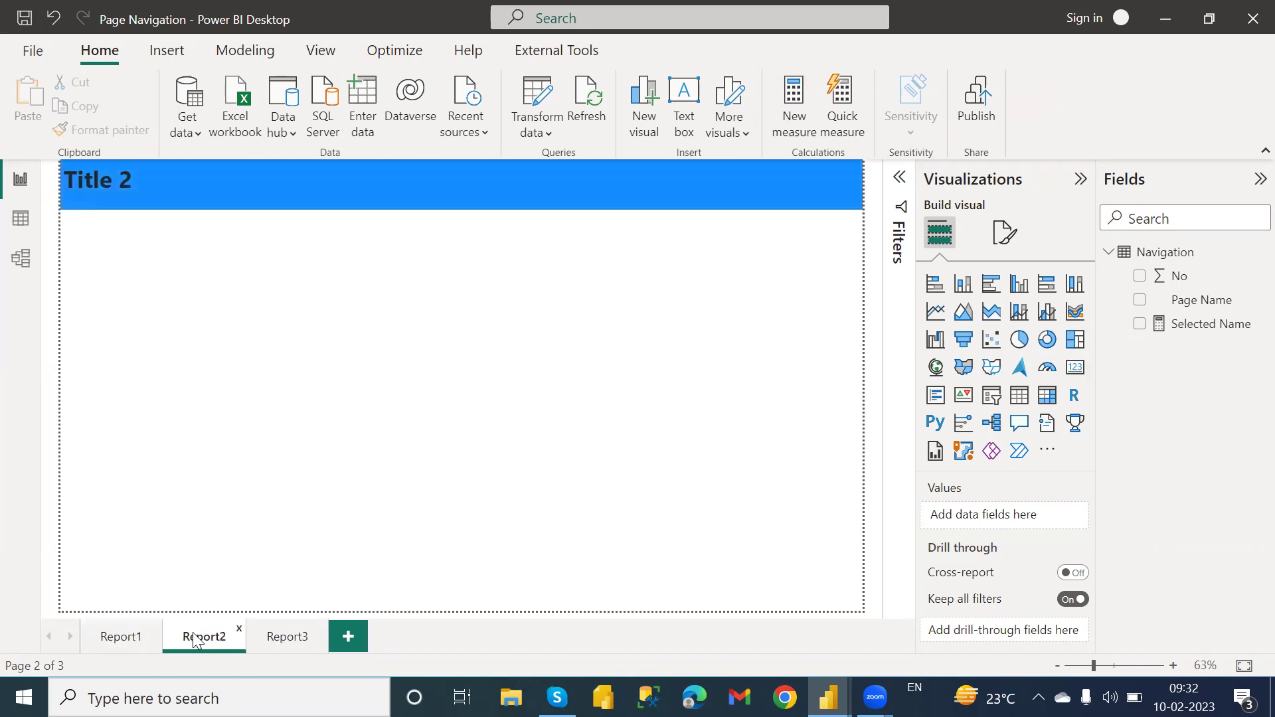
left_click(279, 640)
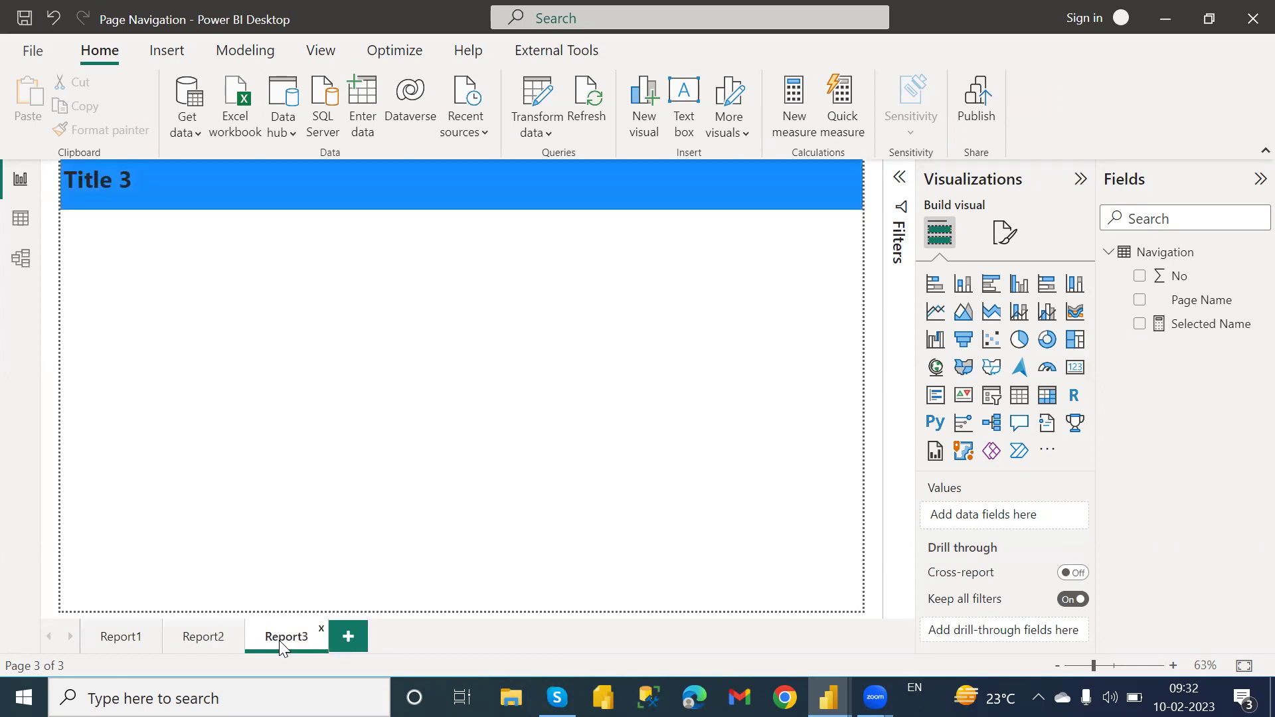
left_click(112, 640)
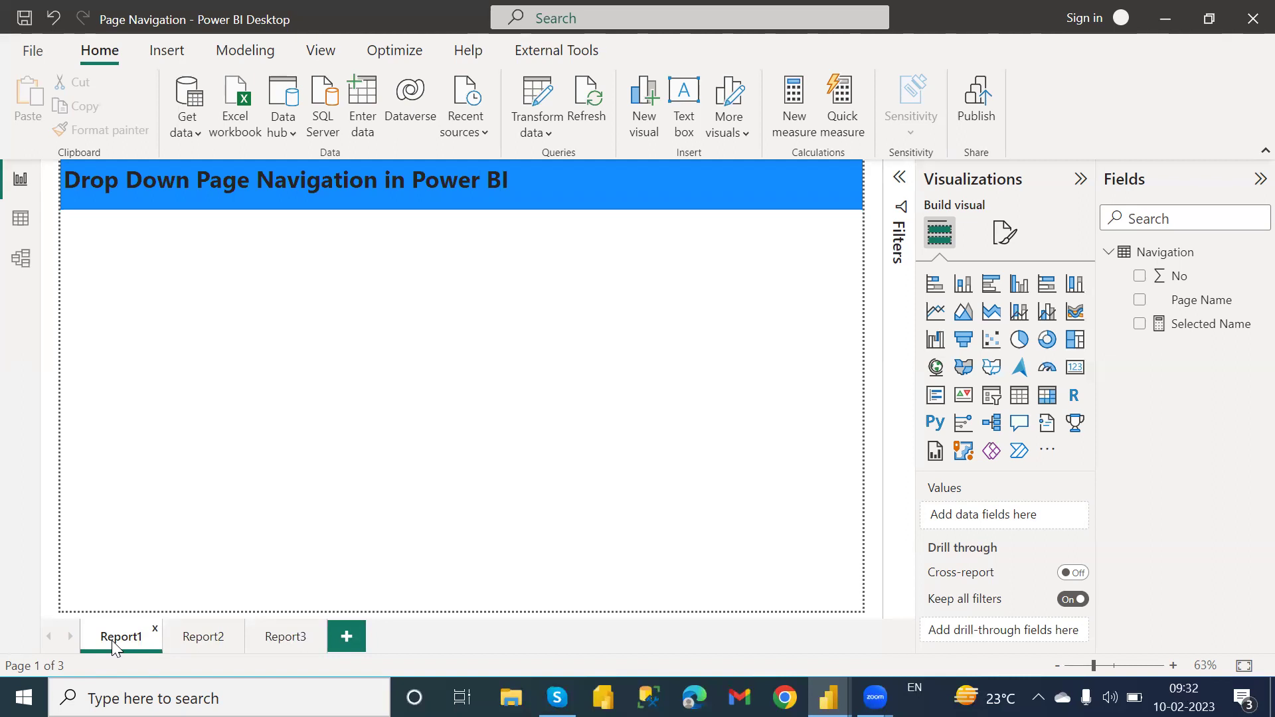
left_click(10, 226)
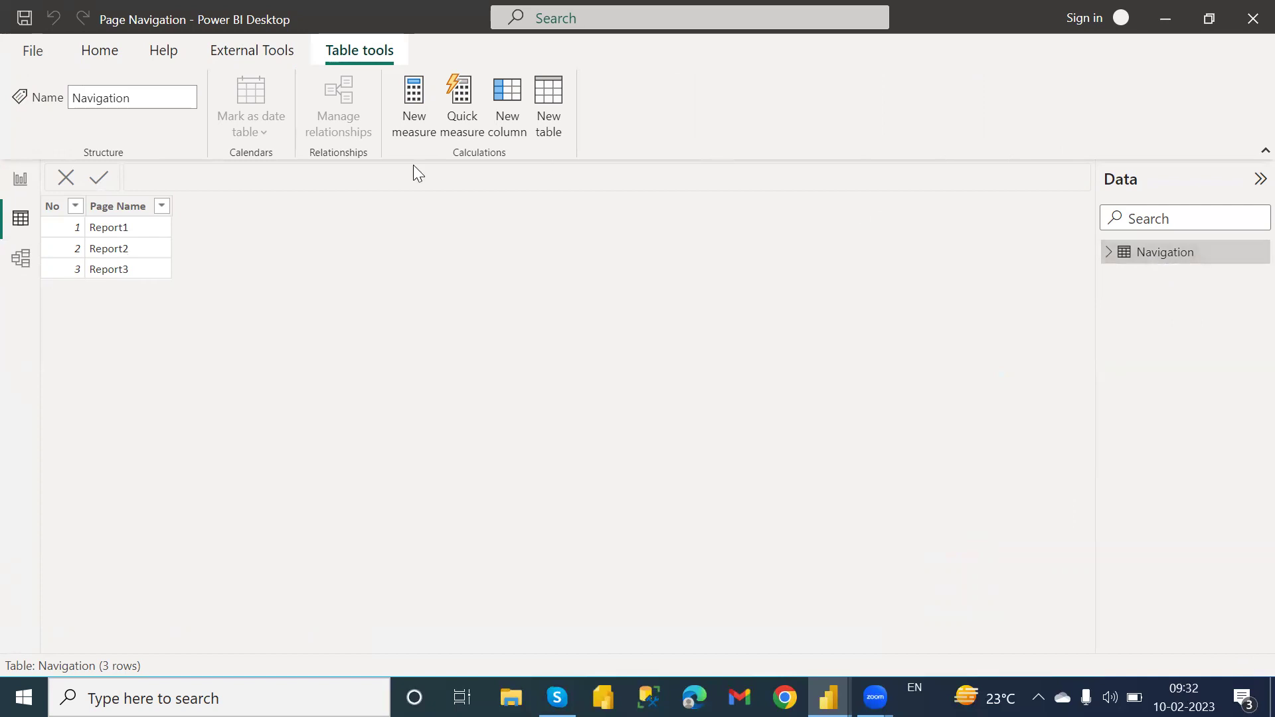
left_click(20, 179)
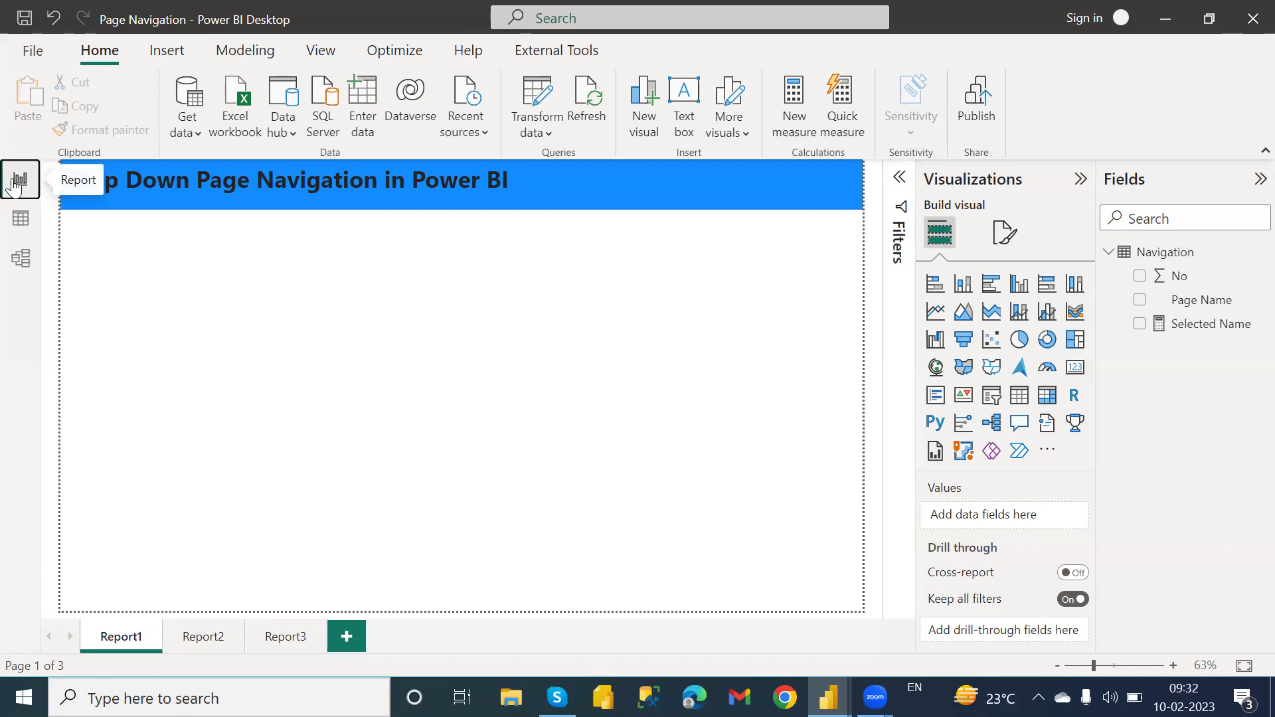
Add a slicer on the Page Name field and set its style to Dropdown
left_click(992, 399)
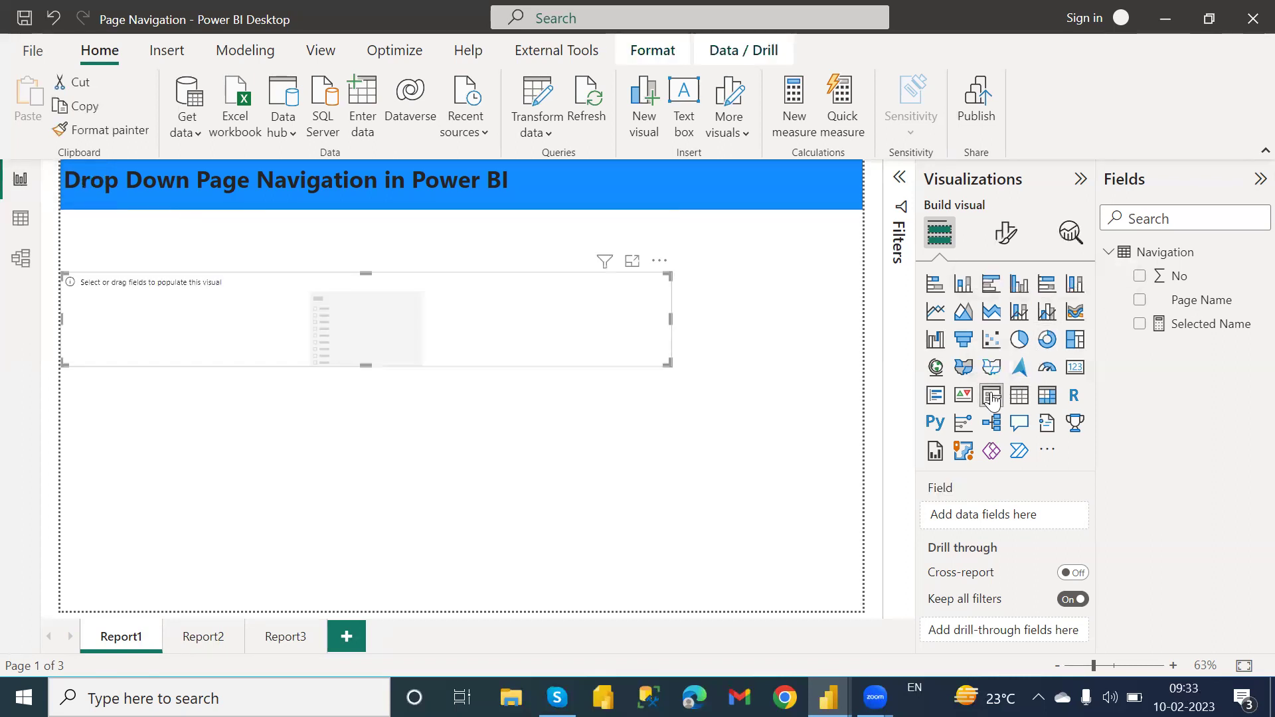
left_click(1140, 302)
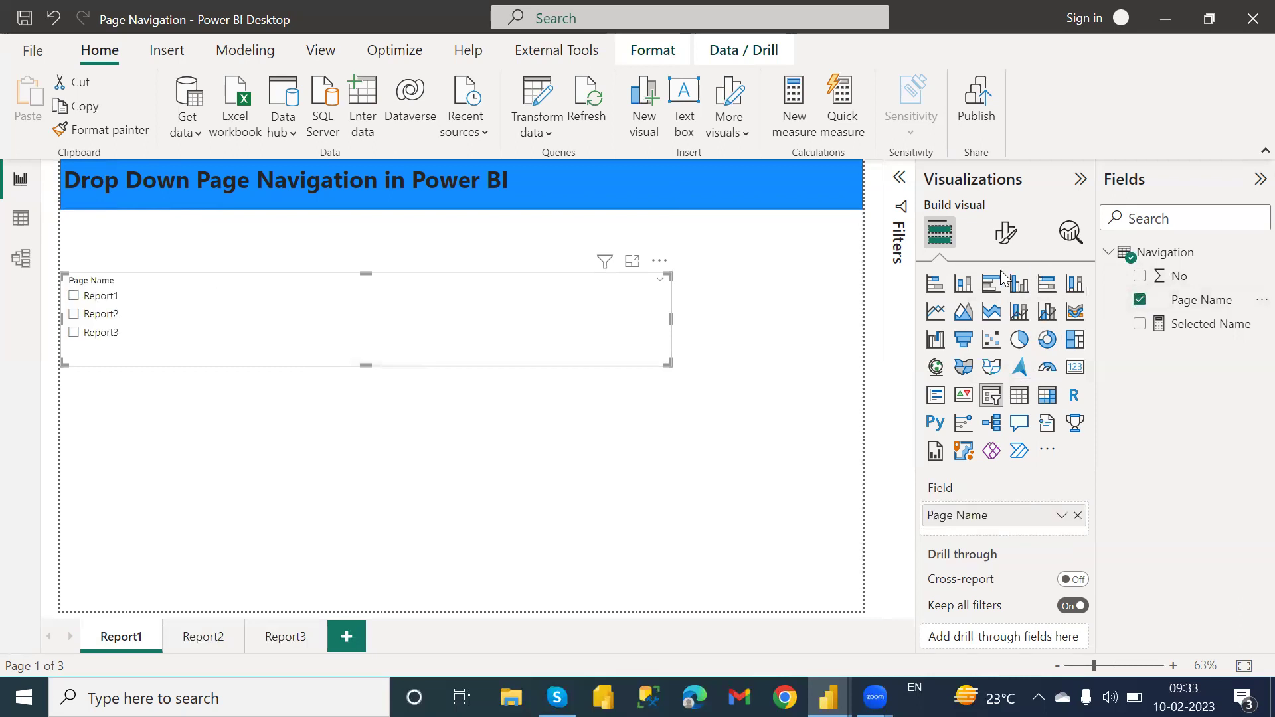
left_click(1001, 248)
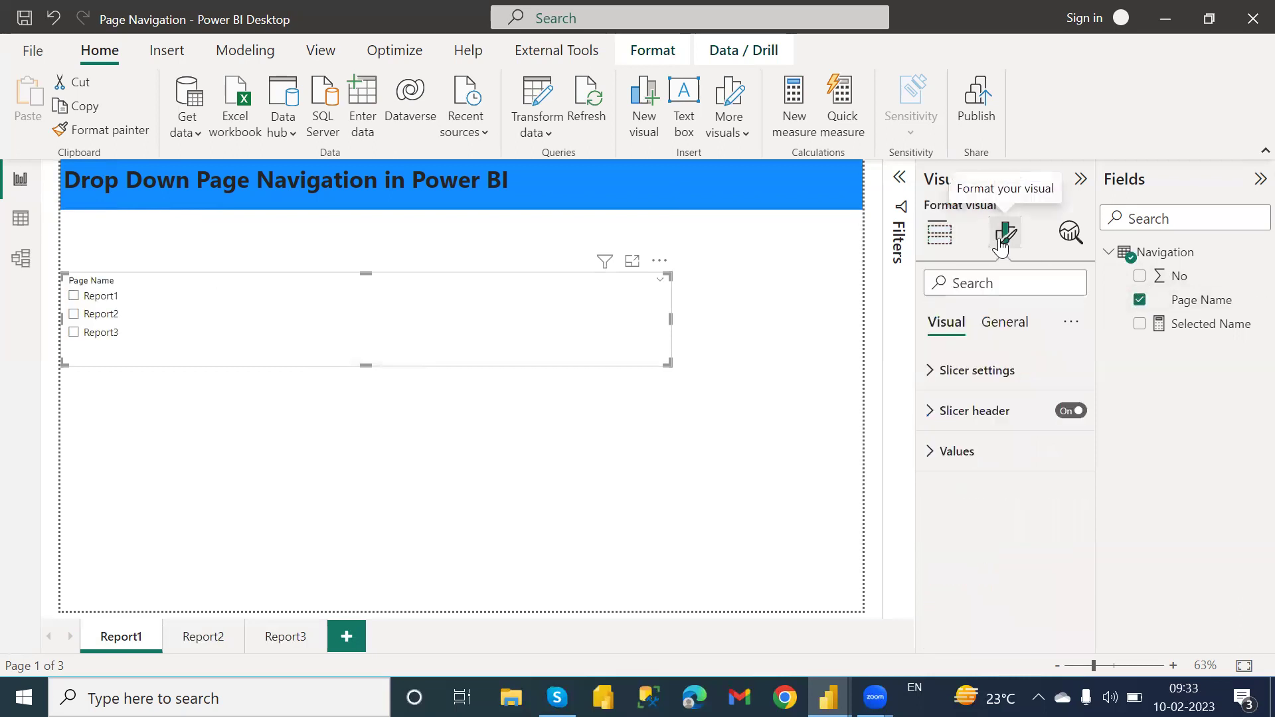
left_click(973, 372)
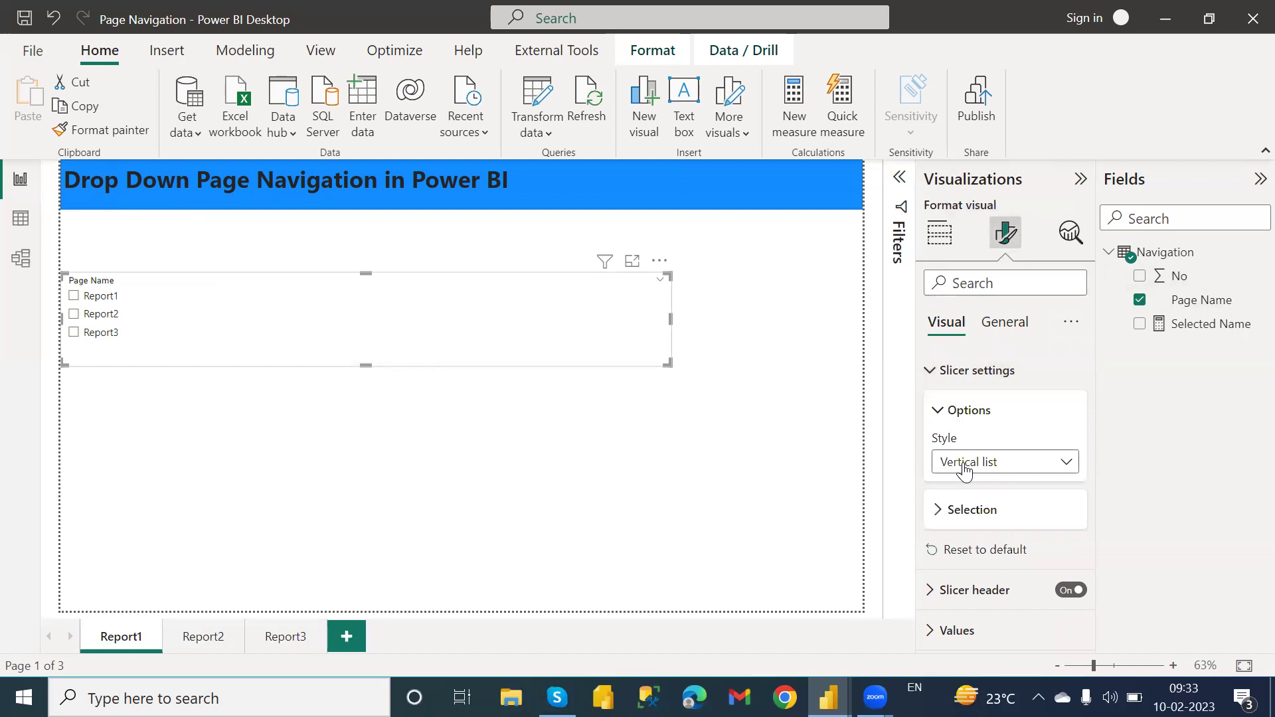
left_click(963, 463)
left_click(950, 535)
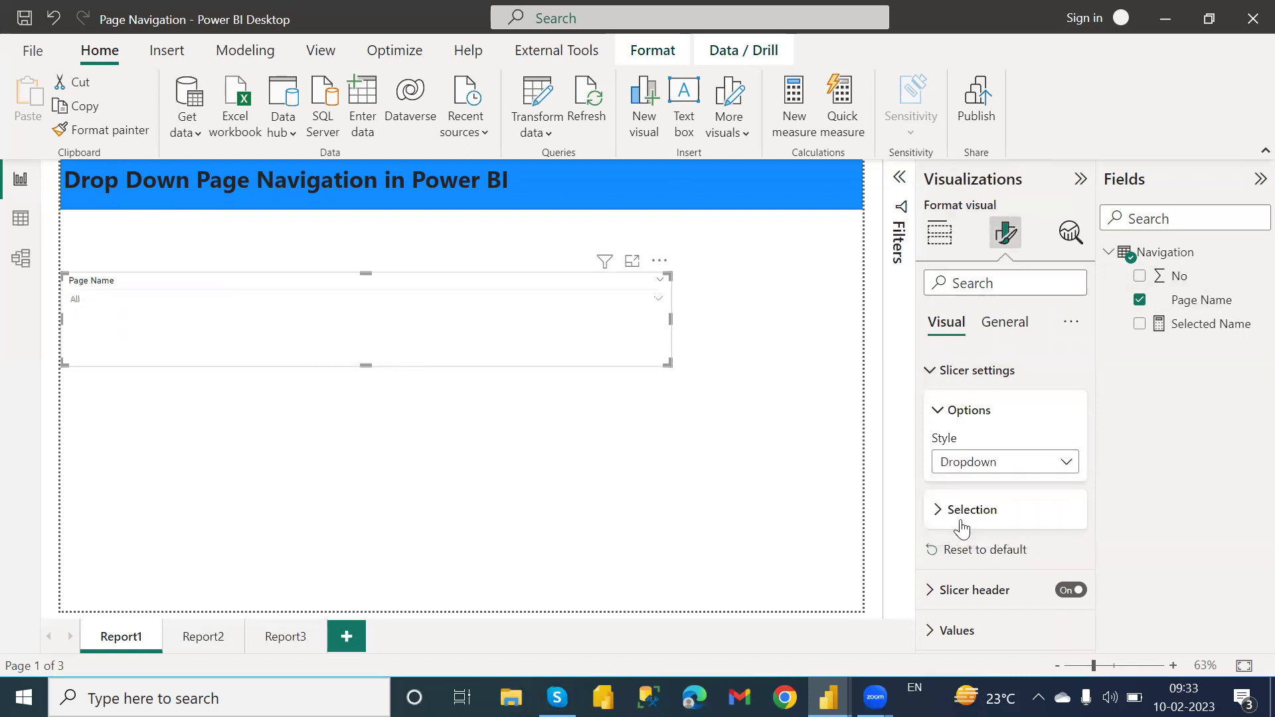
Make the slicer single select, shrink it, and move it into the blue title banner
left_click(973, 511)
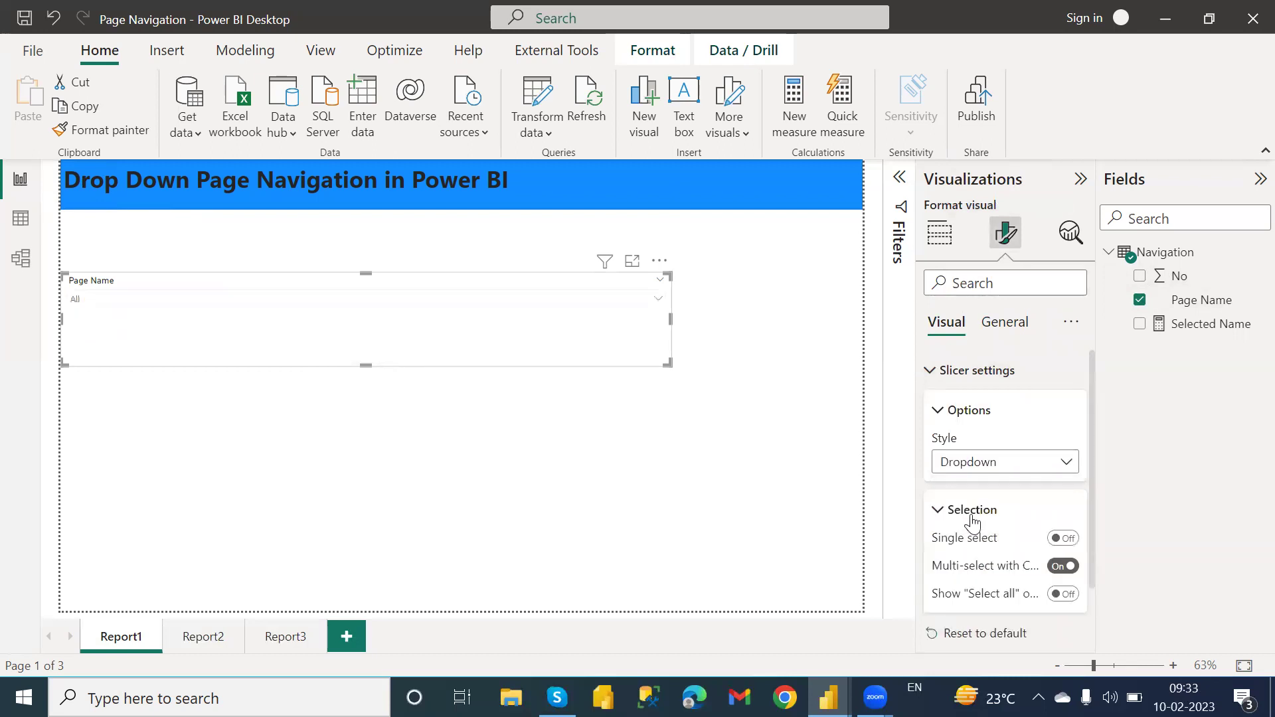
left_click(1064, 566)
left_click(1066, 538)
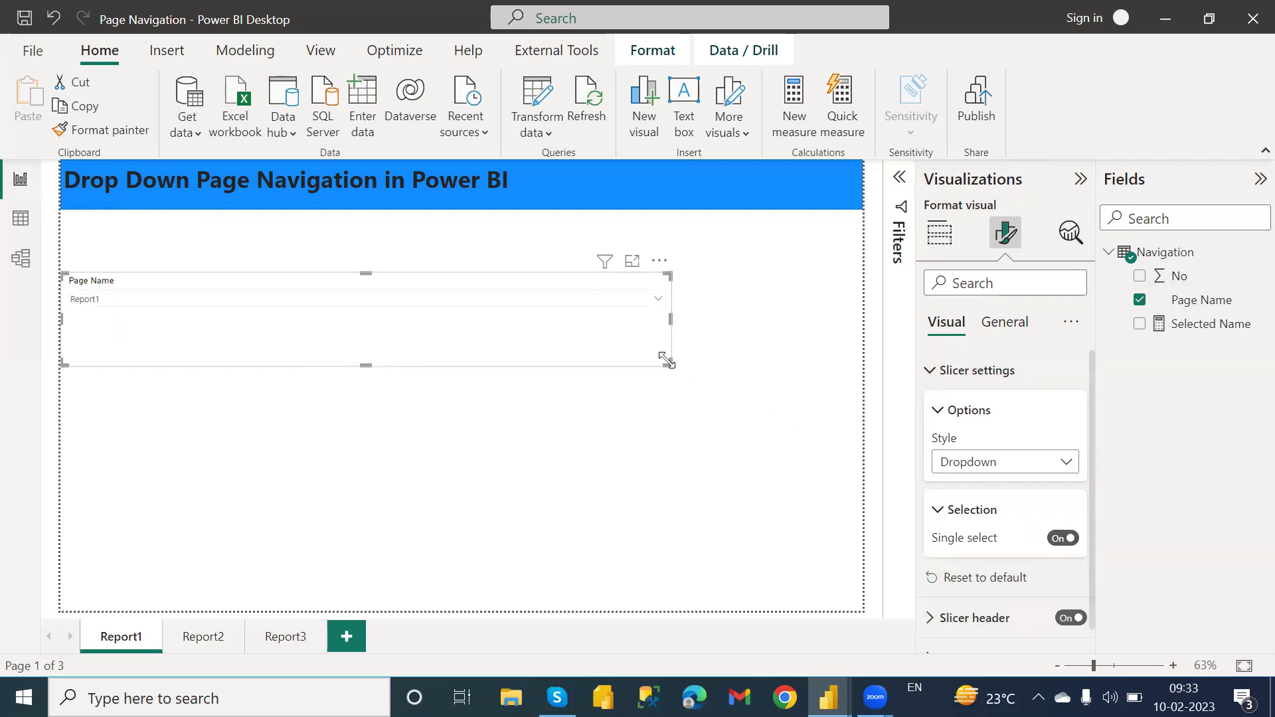
left_click_drag(667, 363, 224, 320)
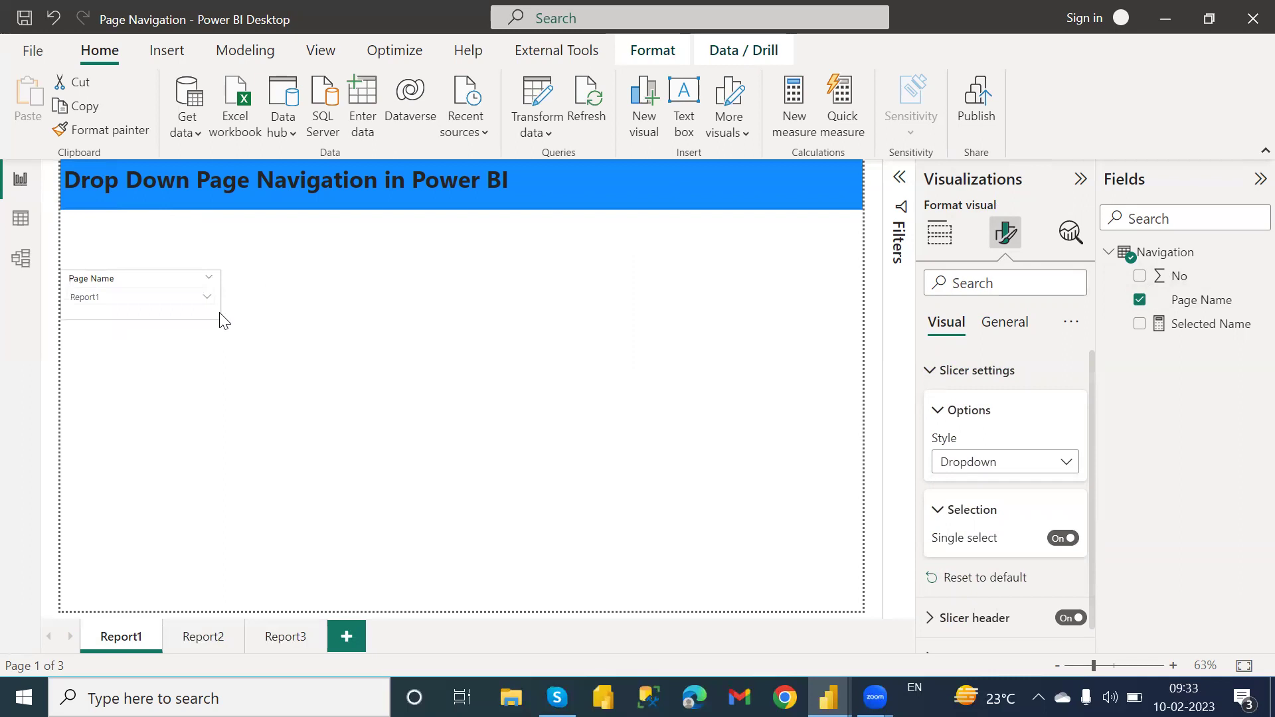
left_click_drag(211, 271, 755, 162)
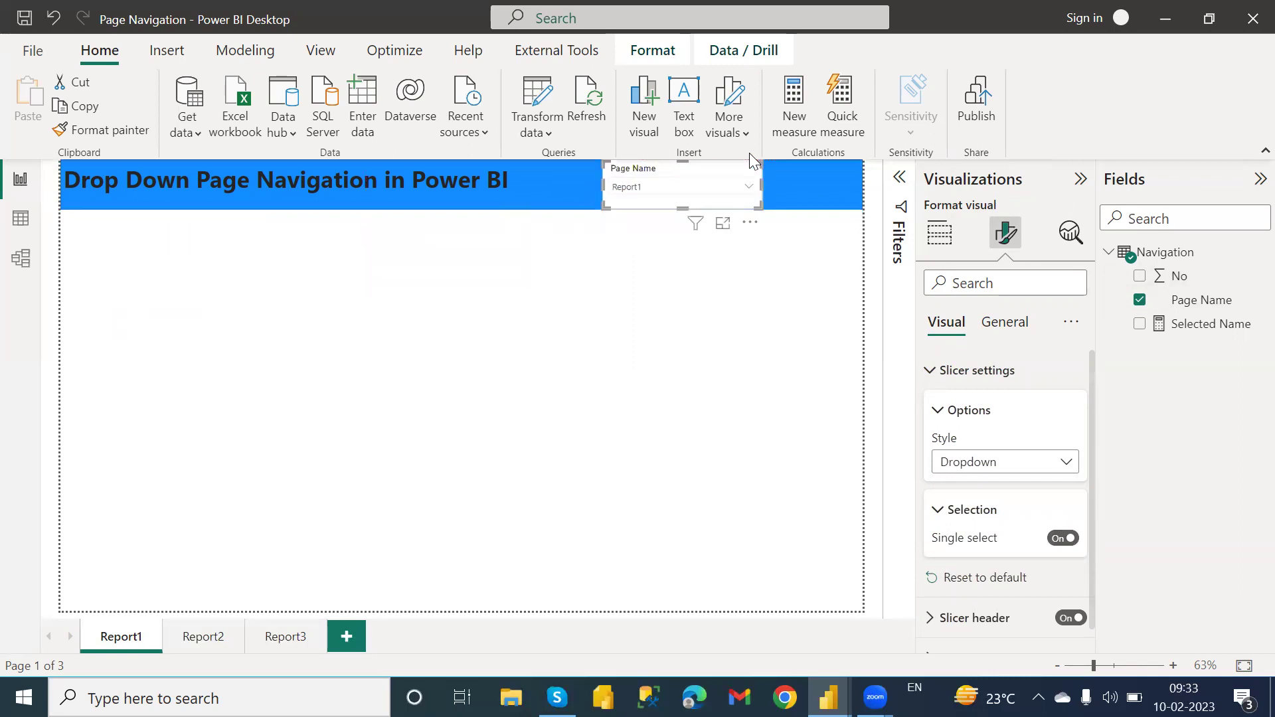
Insert a Right arrow button and place it at the right end of the title banner
left_click(638, 292)
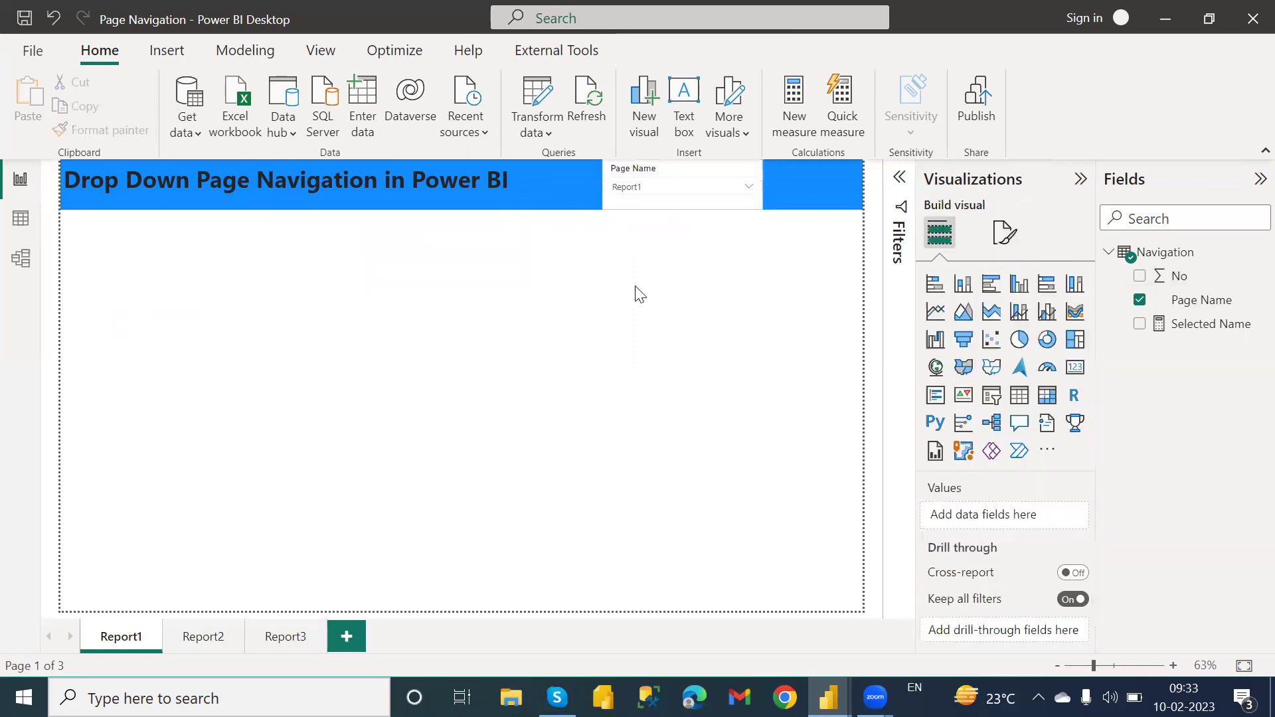
left_click(172, 51)
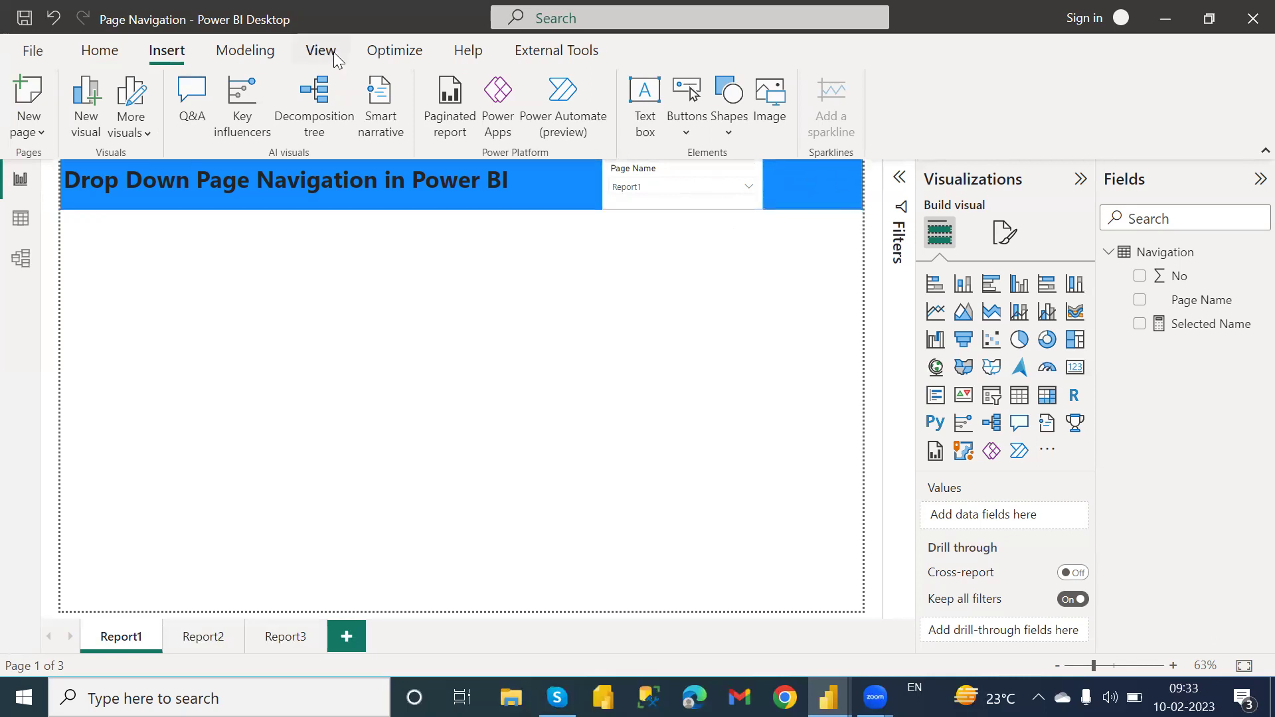
left_click(691, 129)
left_click(726, 206)
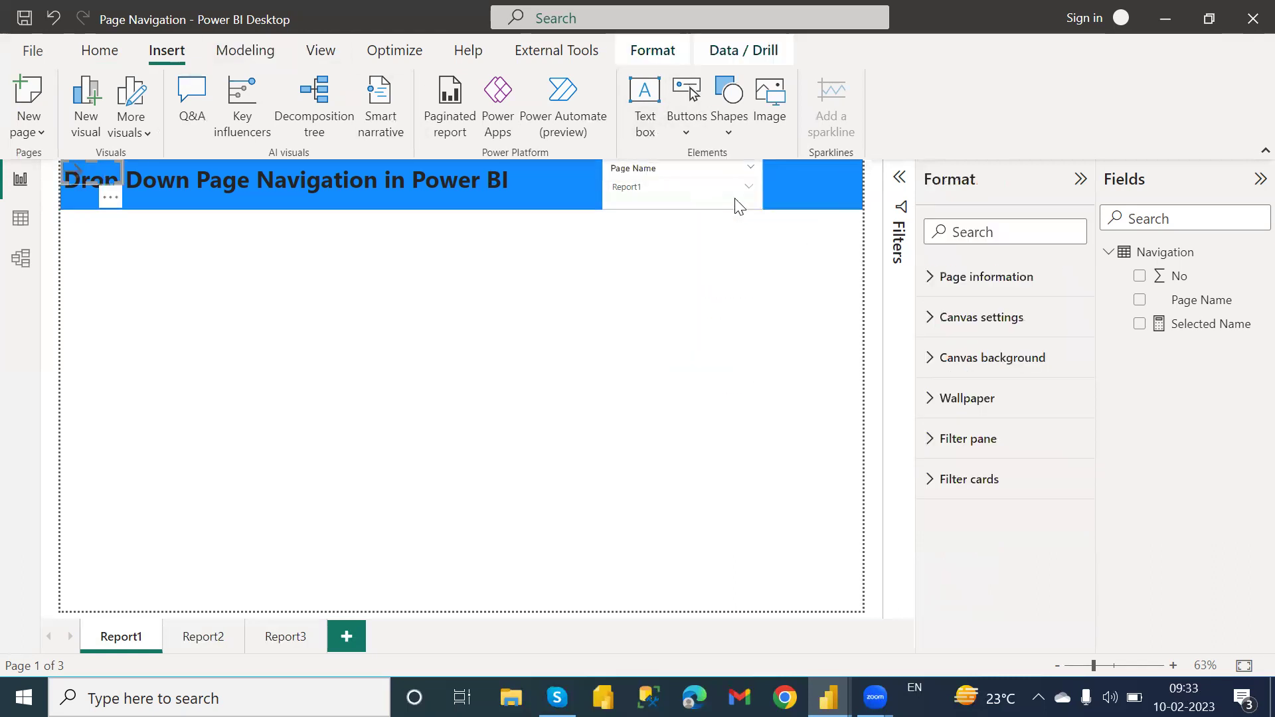
left_click_drag(115, 211, 823, 202)
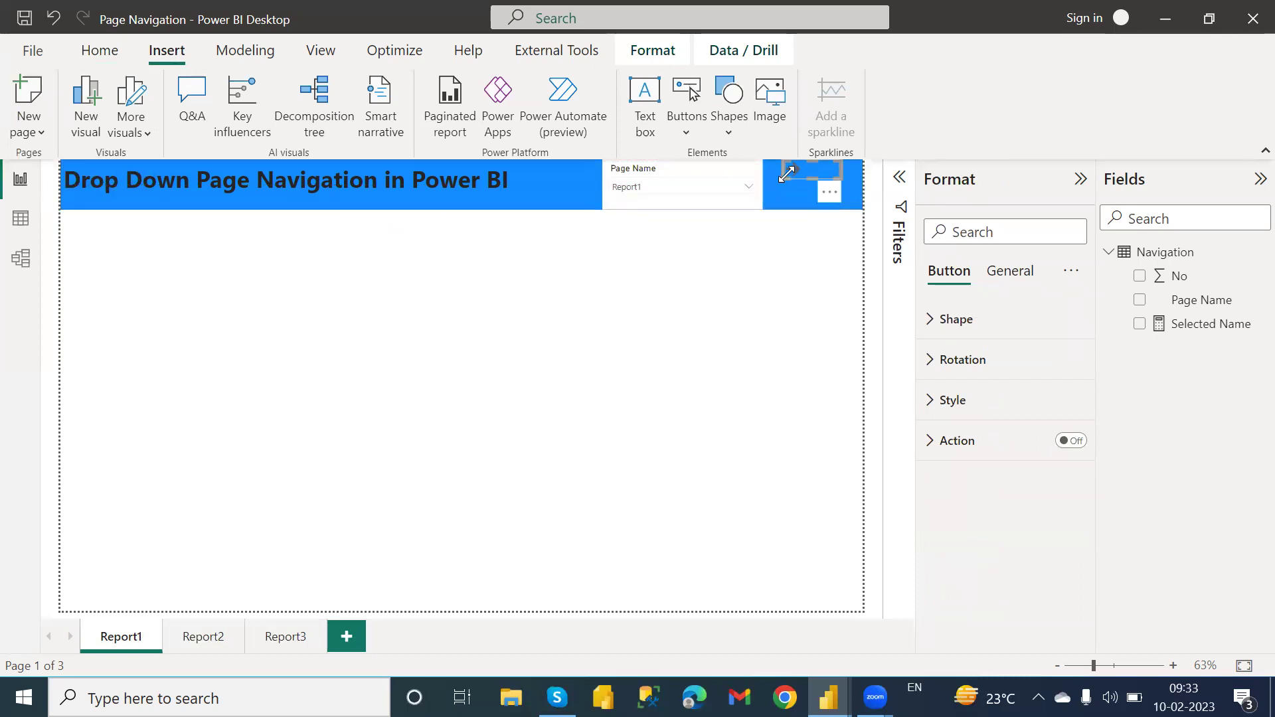
left_click(798, 192)
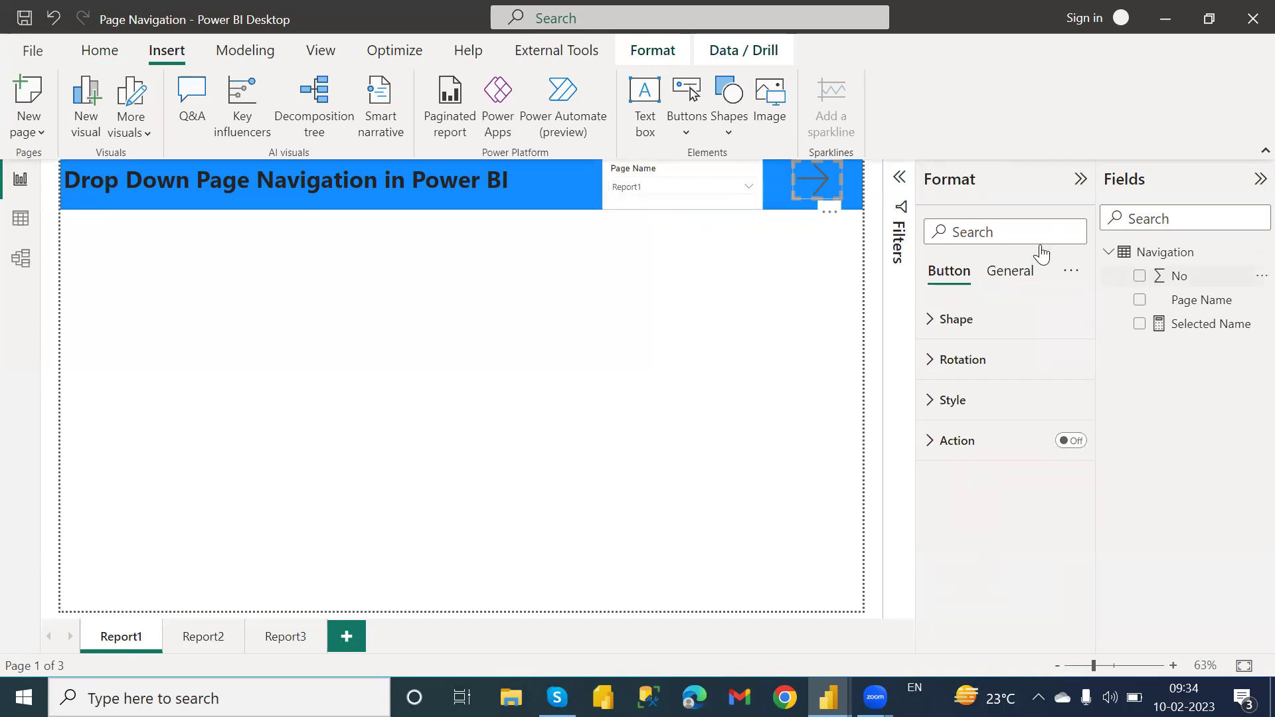
left_click(794, 307)
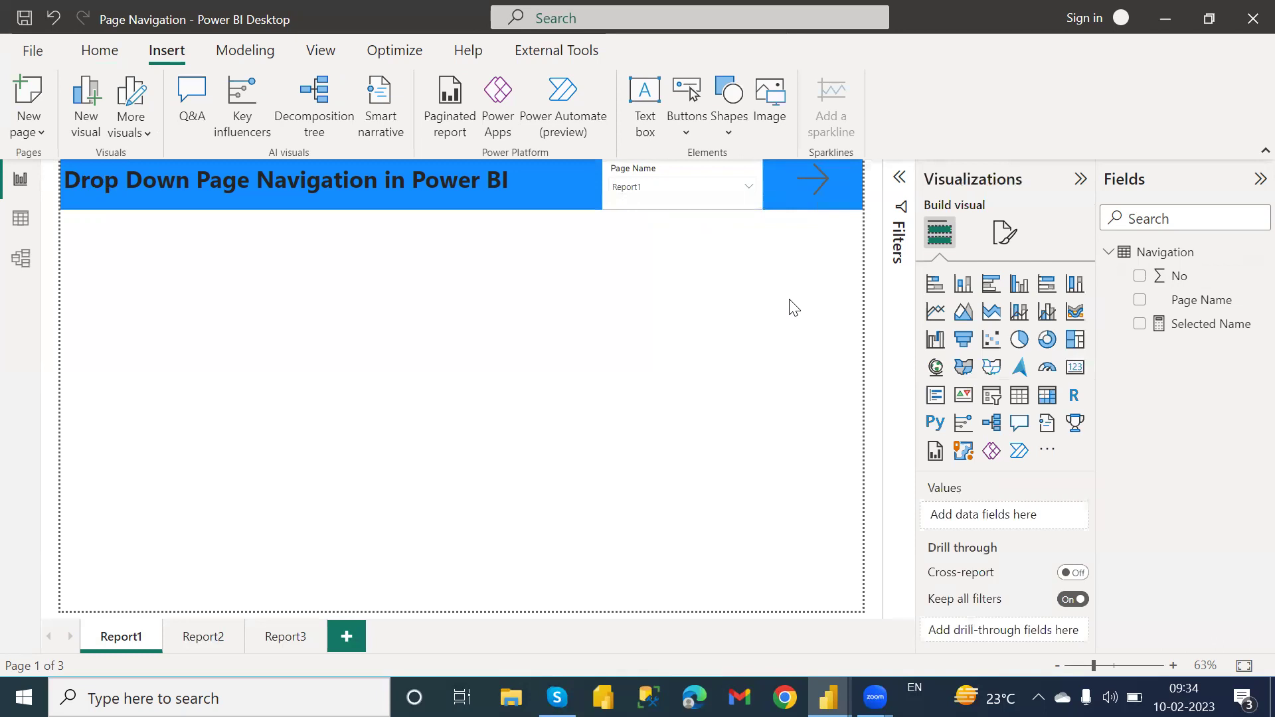
Rename the Selected Name measure to Selected Page Name, keeping SELECTEDVALUE(Navigation[Page Name])
left_click(1211, 327)
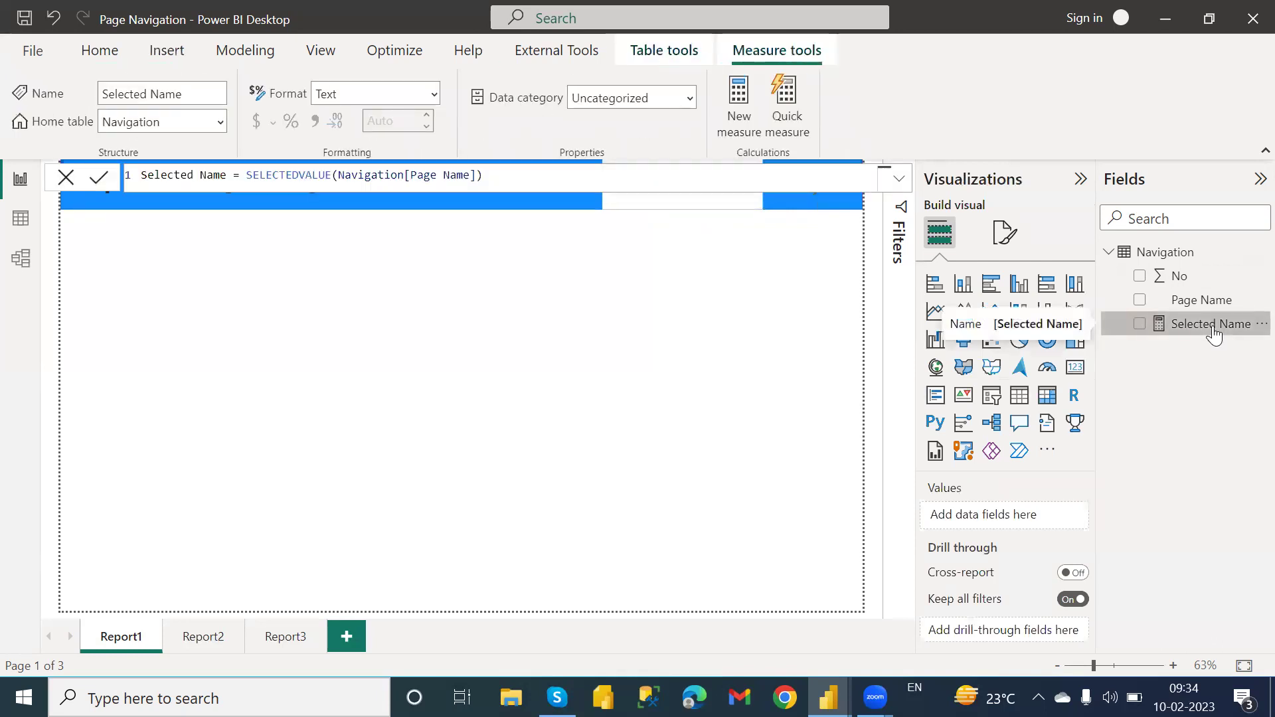
left_click(200, 175)
type("Page")
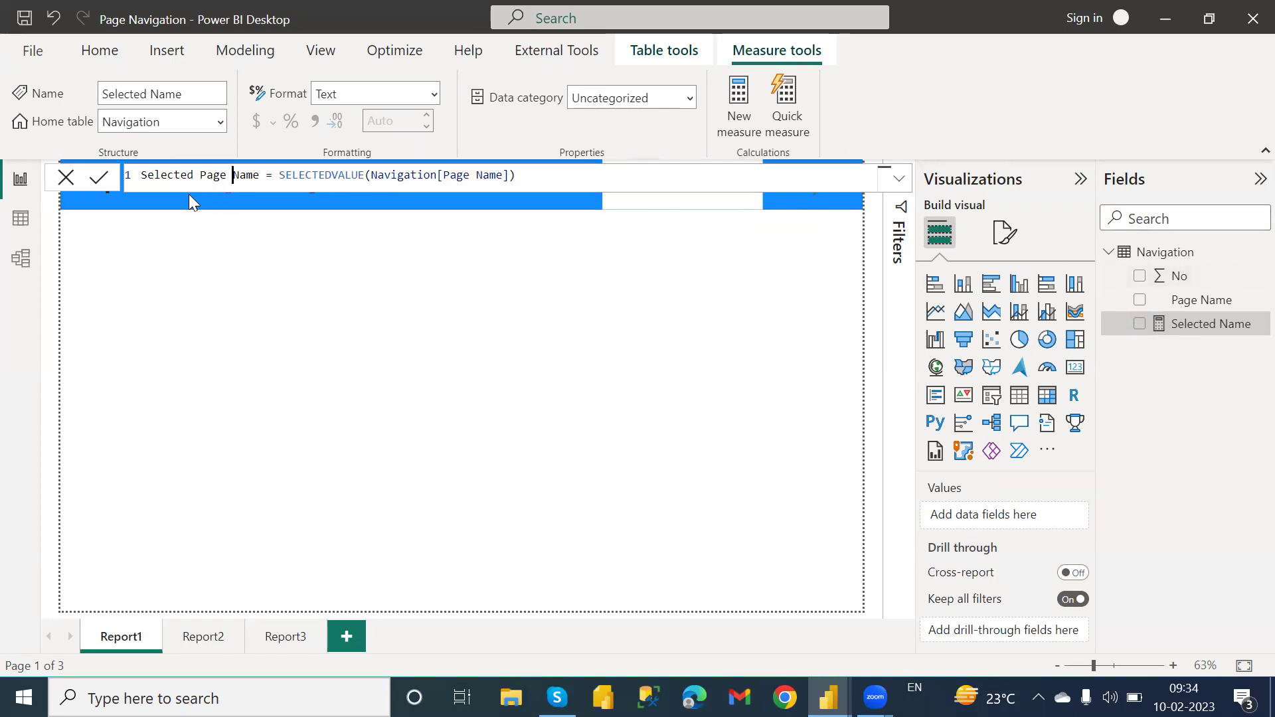
left_click(98, 177)
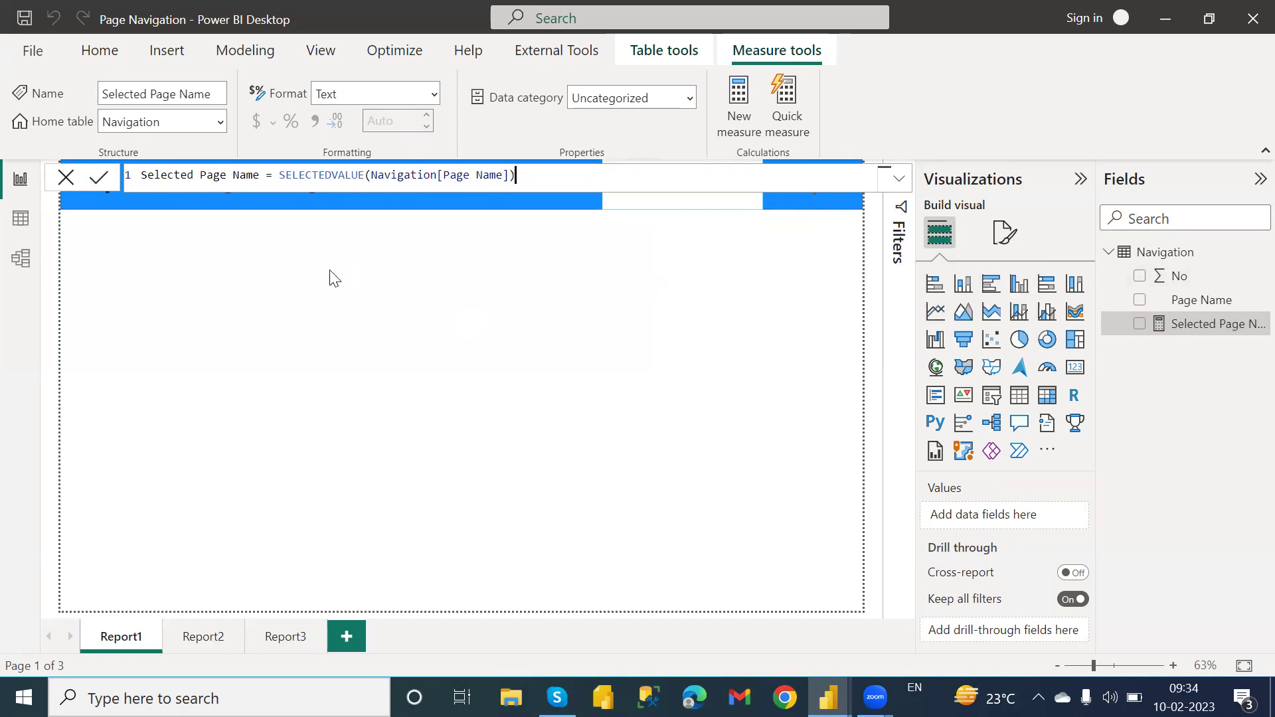
left_click(65, 177)
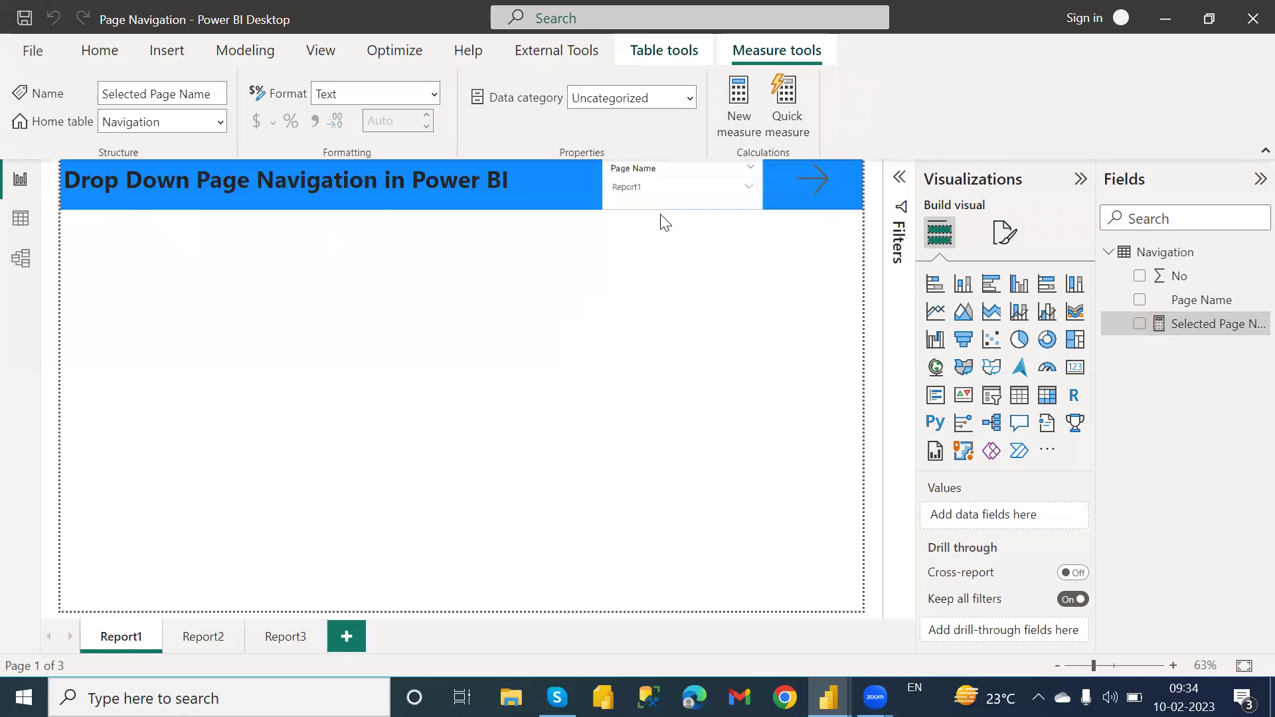
Turn on the arrow button's Action and set its type to Page navigation
left_click(809, 176)
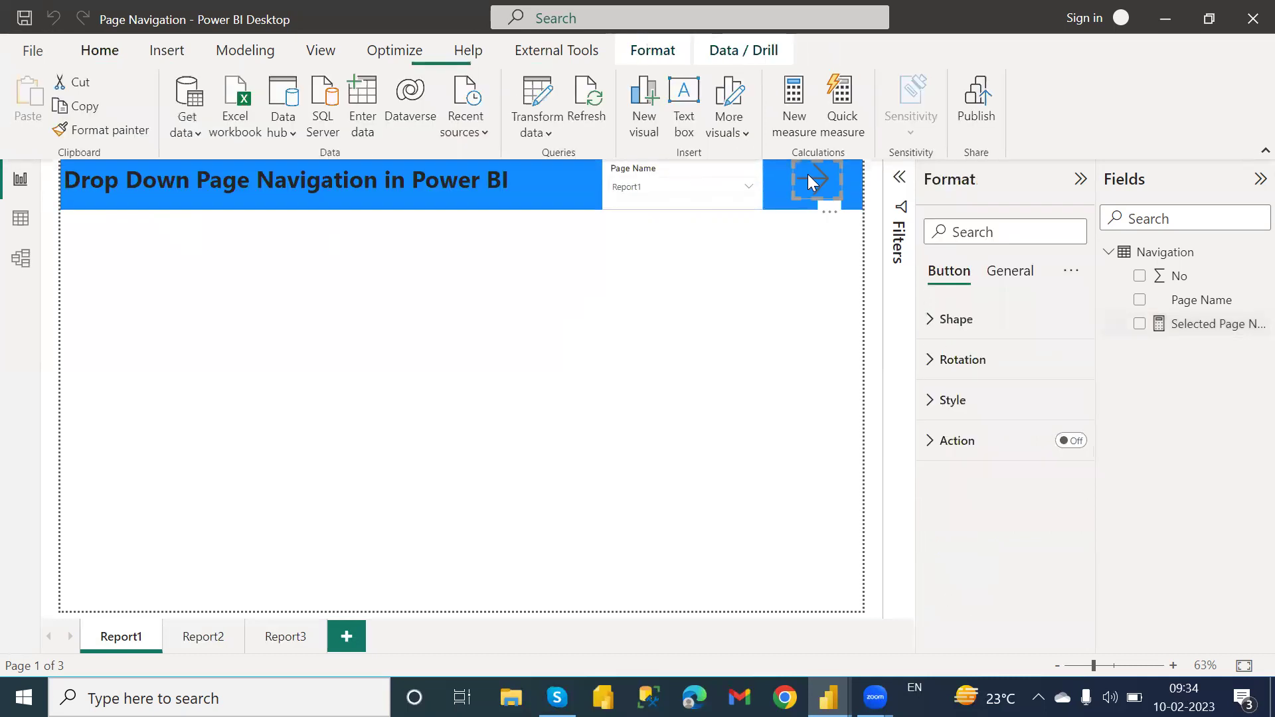
left_click(1076, 442)
left_click(1003, 448)
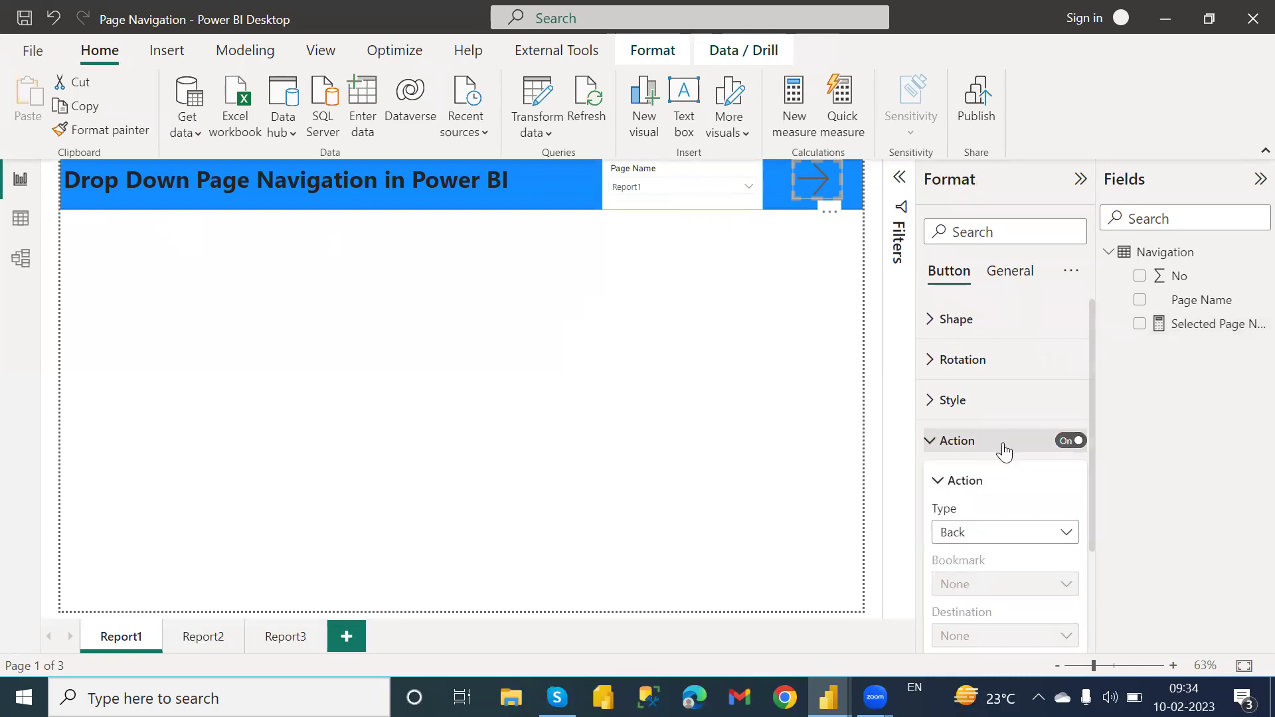
left_click(1009, 535)
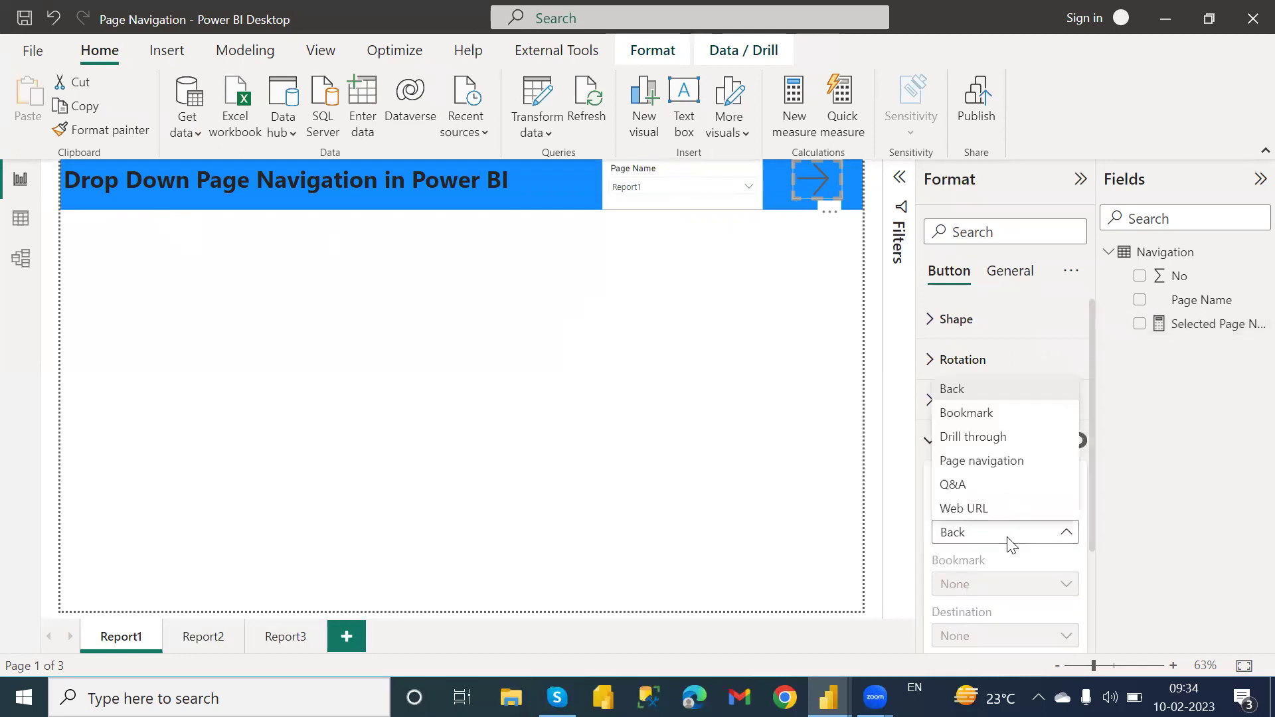
left_click(1026, 469)
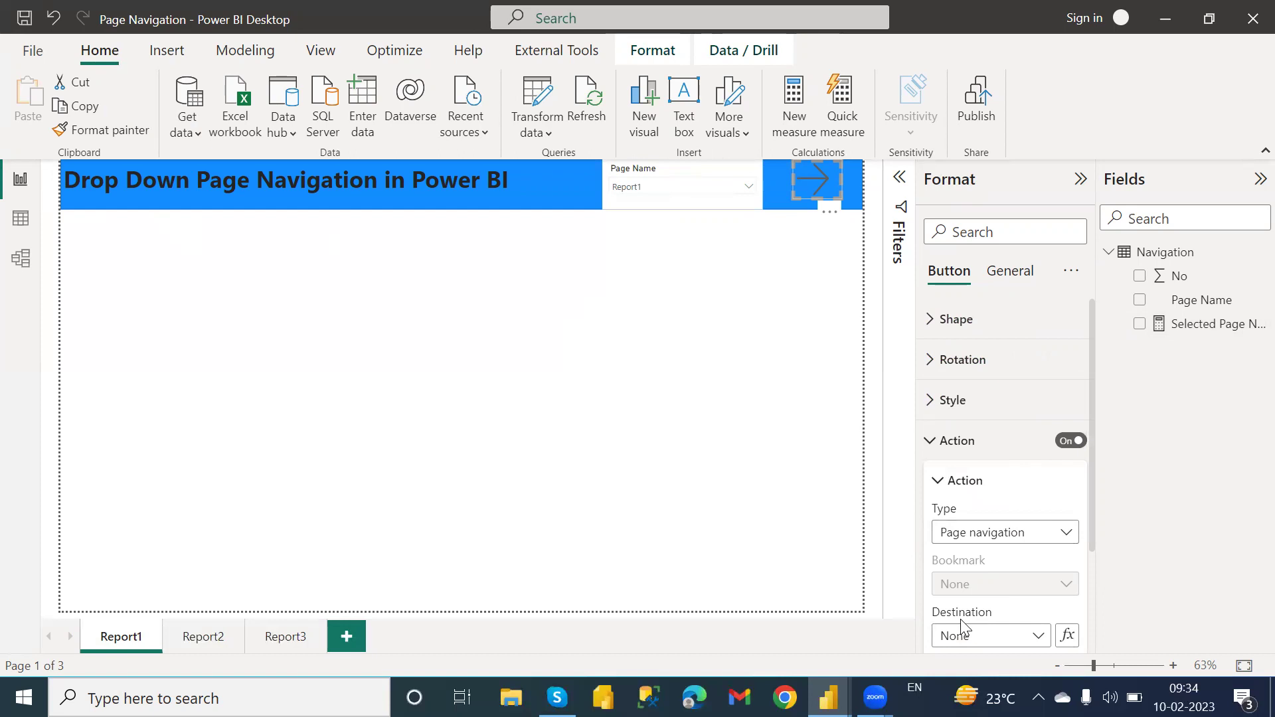
Set the navigation destination conditionally from the Selected Page Name measure
scroll(1090, 529, "down", 2)
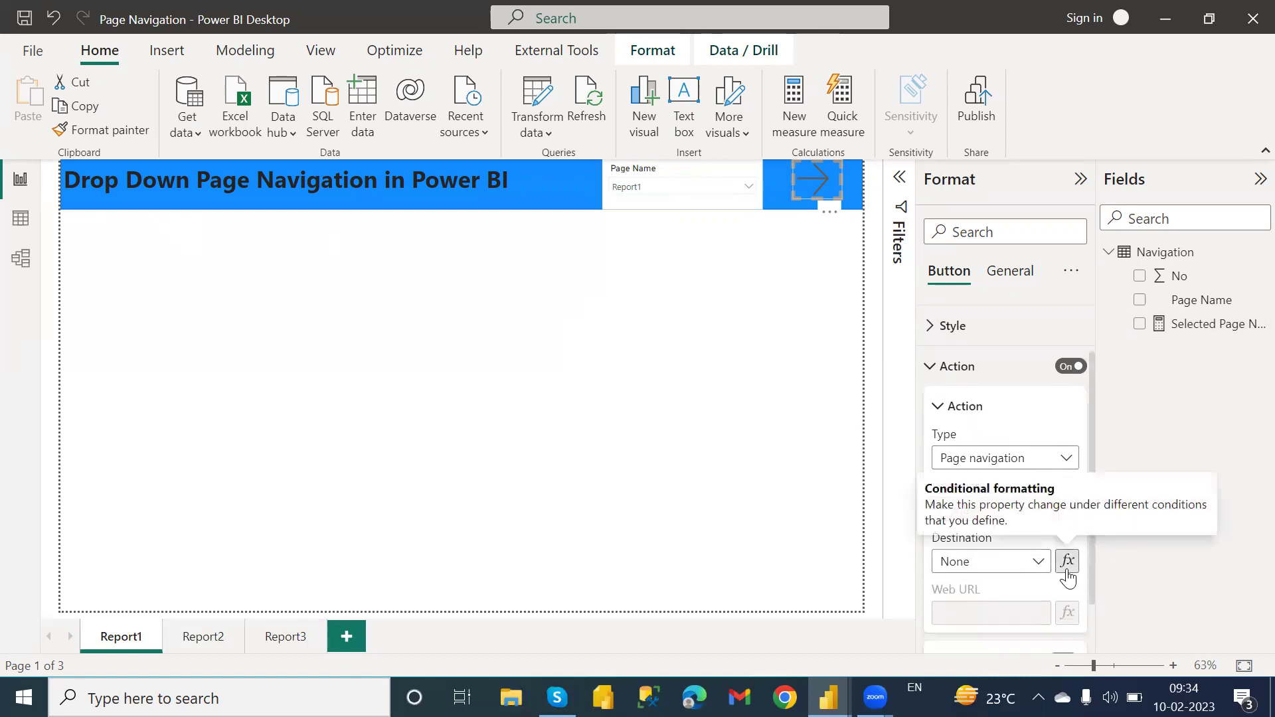
left_click(1066, 565)
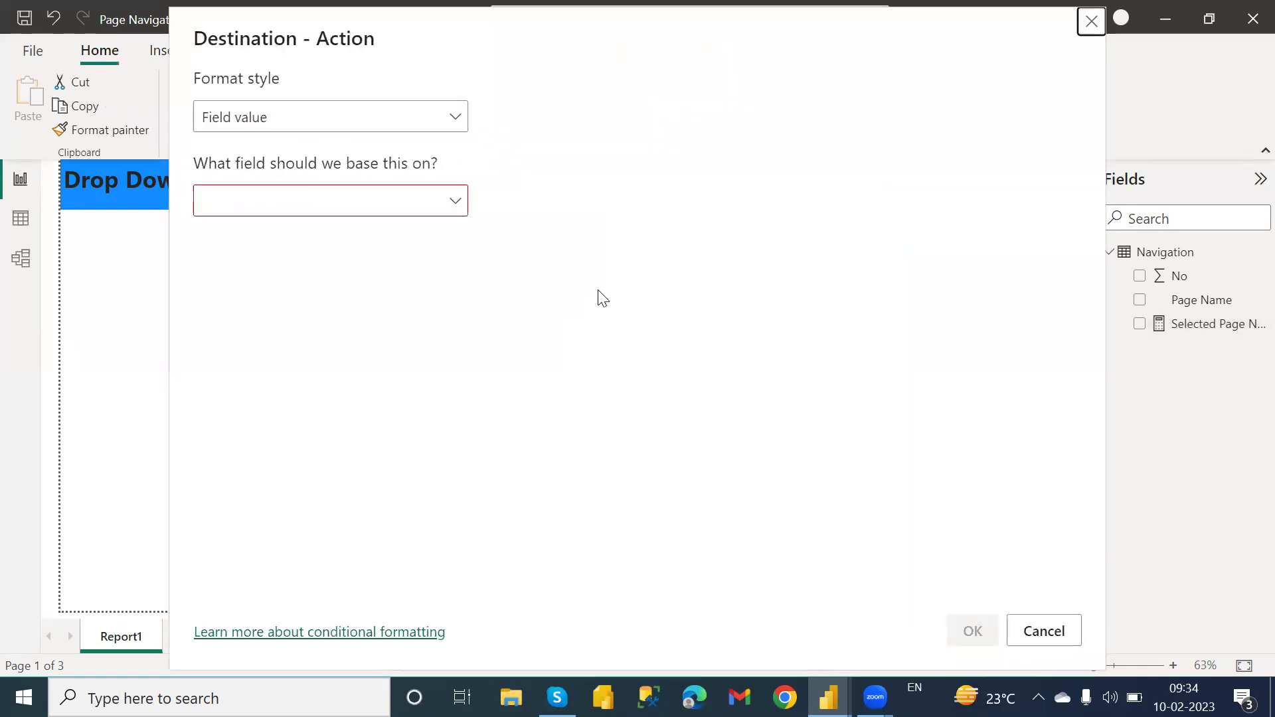
left_click(388, 201)
type("s")
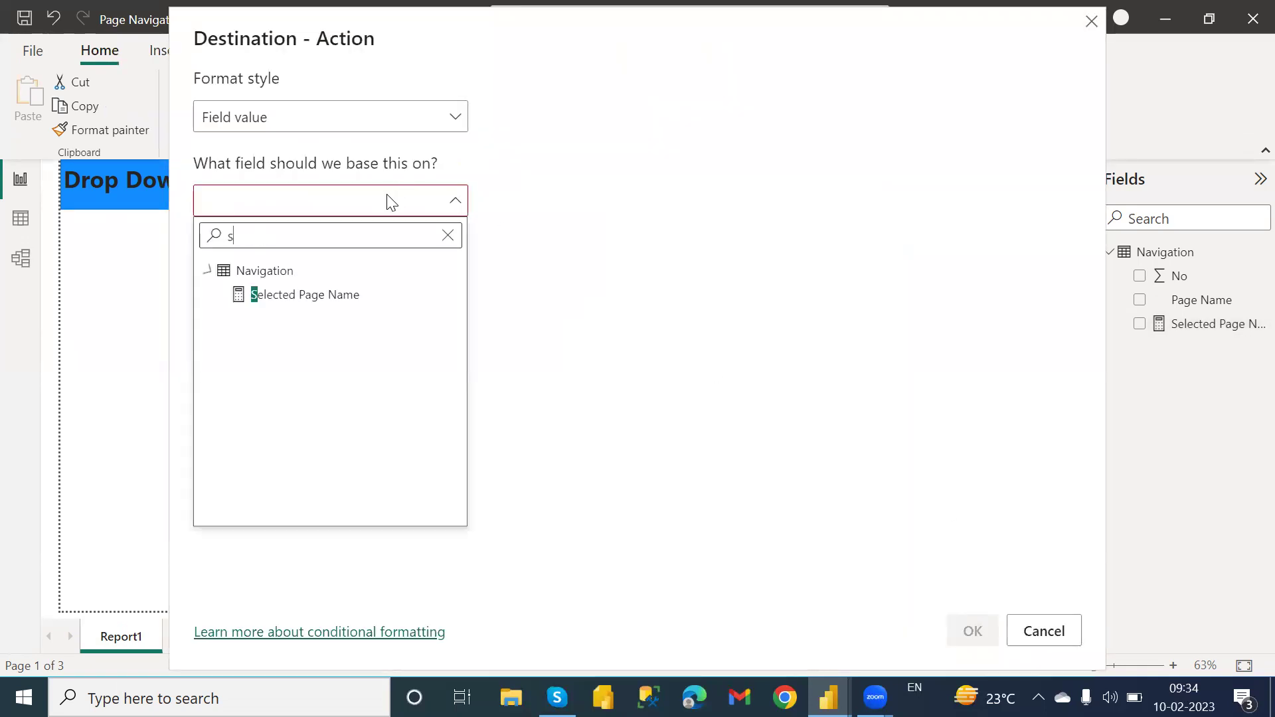
type("el")
left_click(334, 299)
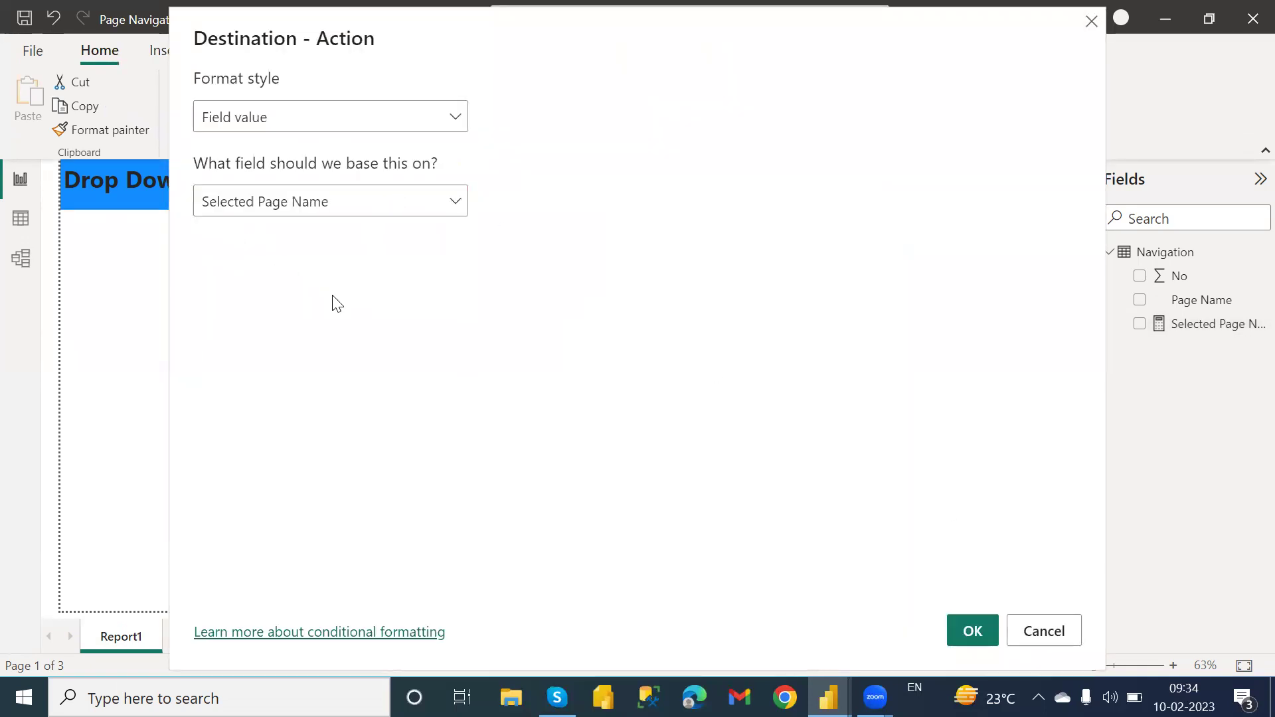
left_click(971, 635)
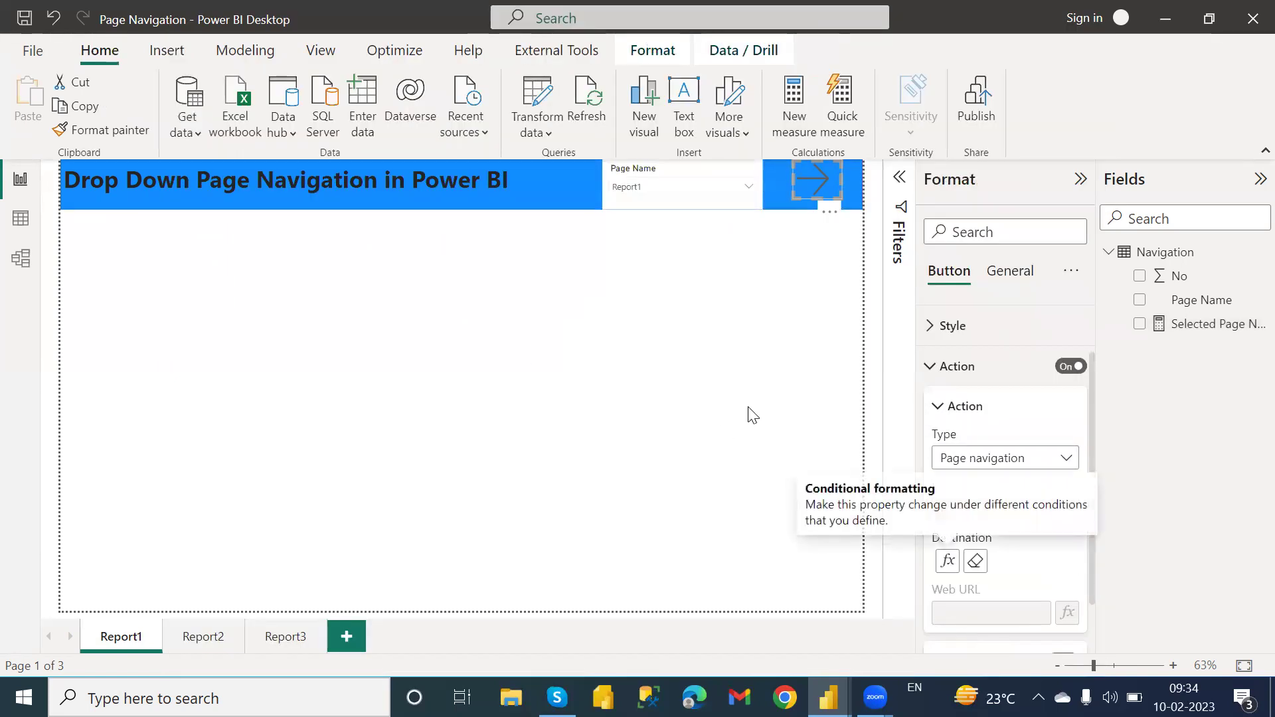
Paste synced copies of the Page Name slicer onto the Report2 and Report3 pages
left_click(658, 385)
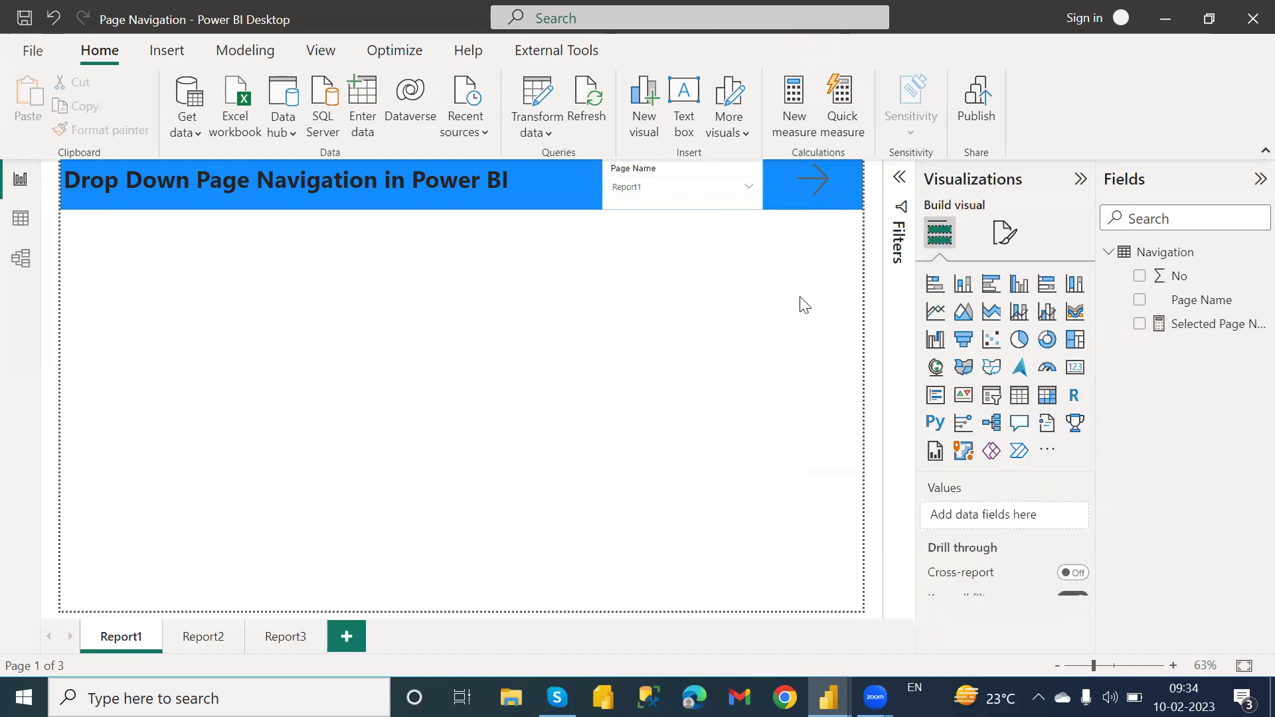
left_click(630, 183)
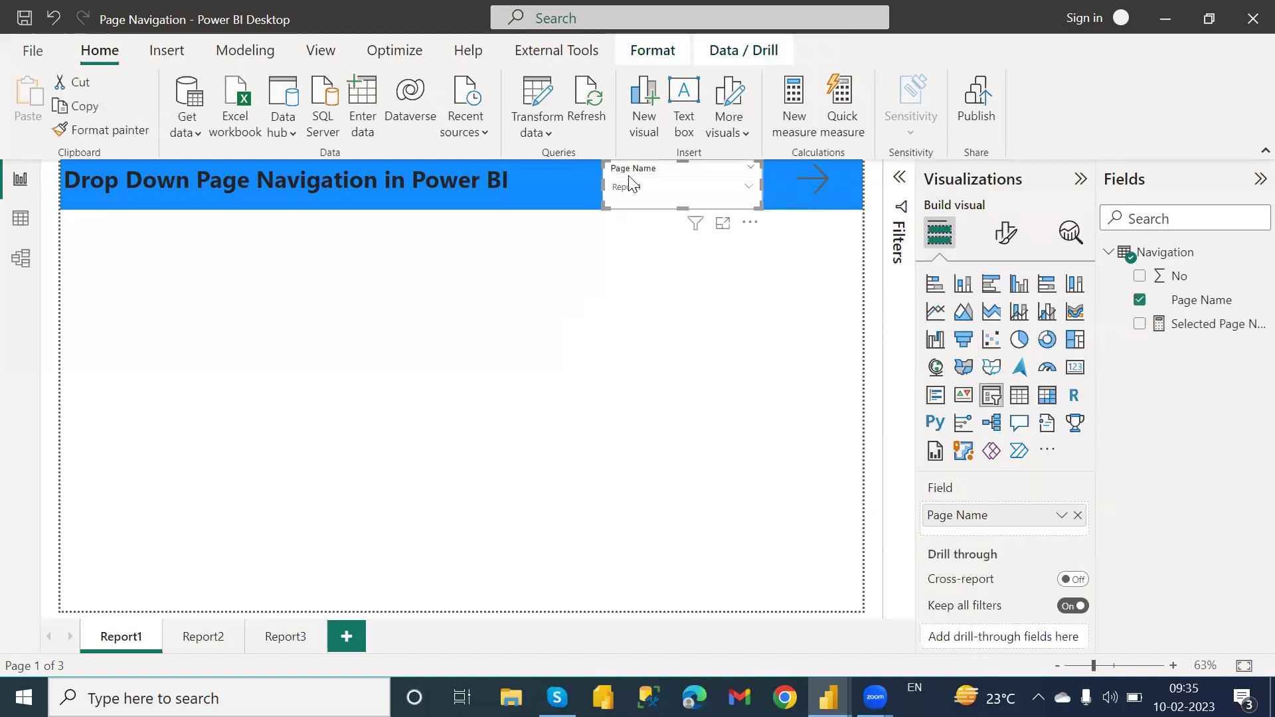
left_click(192, 636)
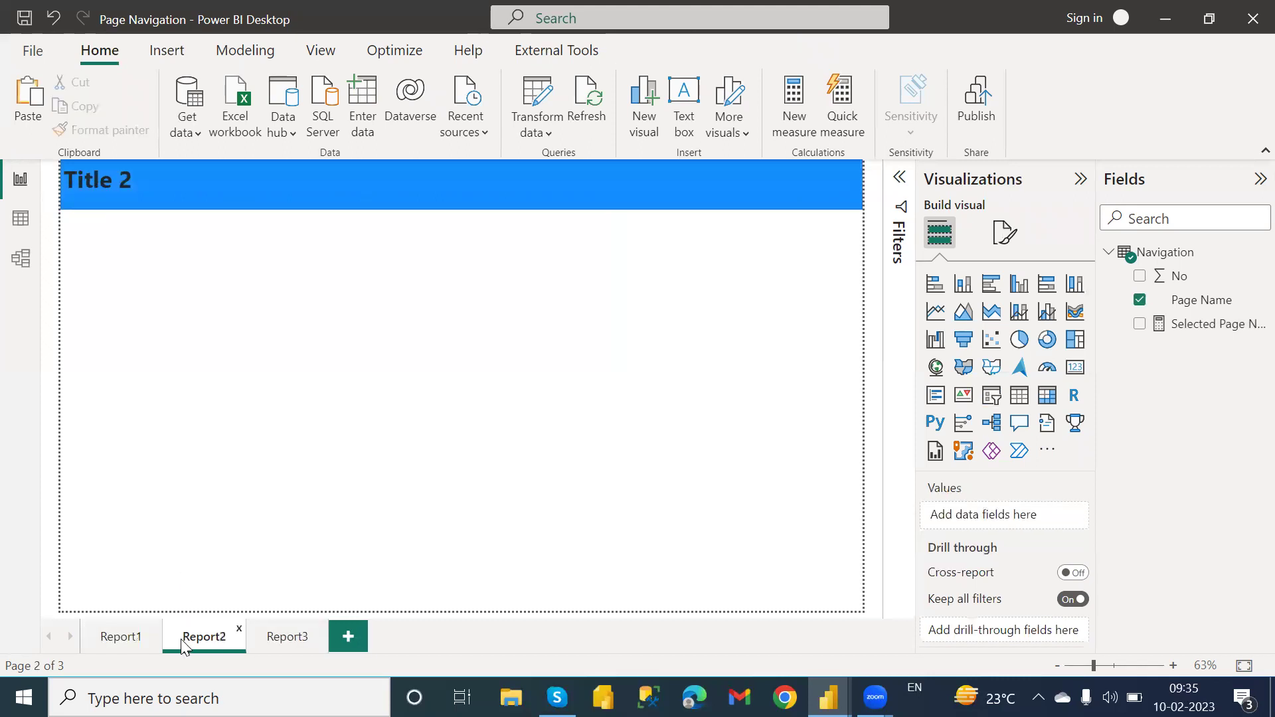
key("ctrl+v")
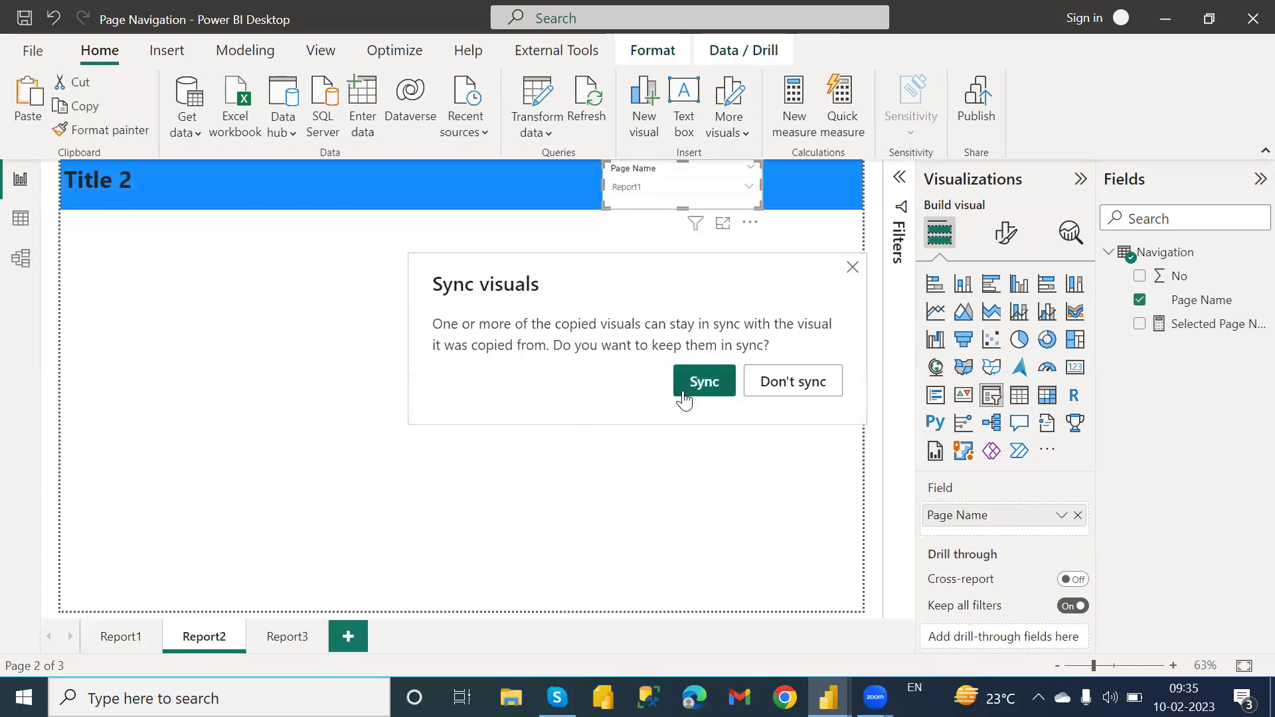
left_click(684, 388)
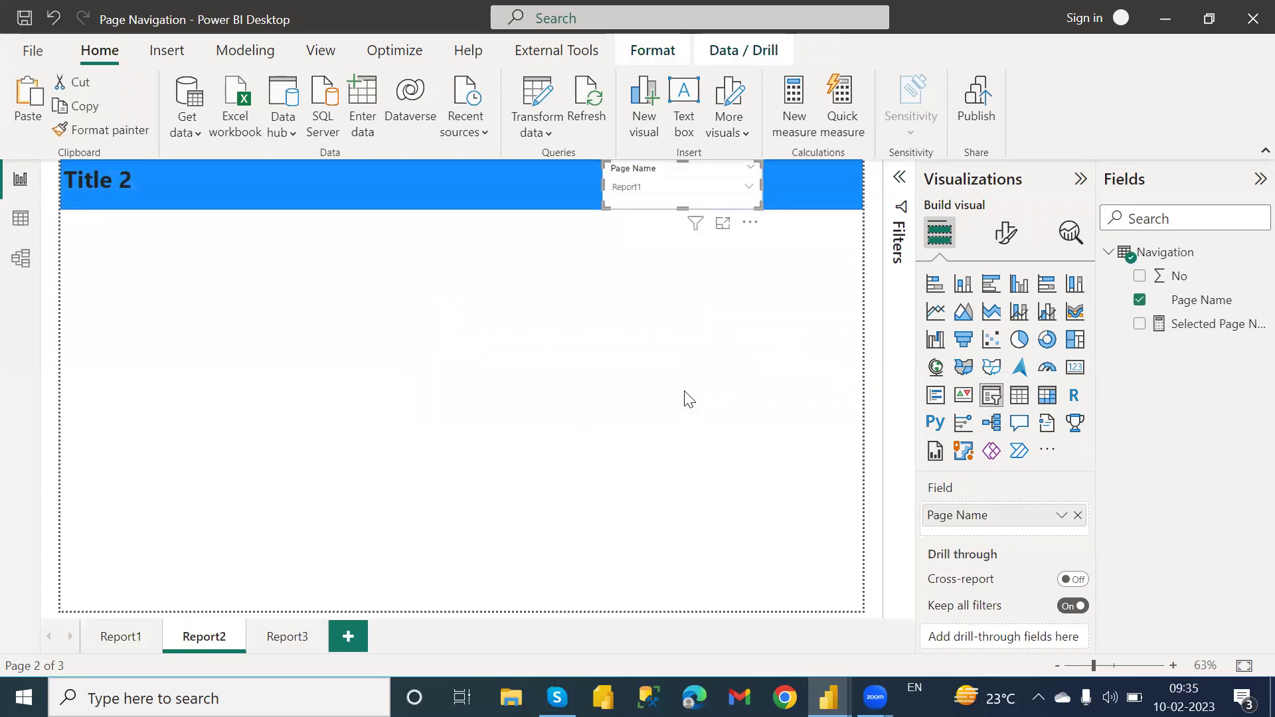
left_click(273, 638)
key("ctrl+v")
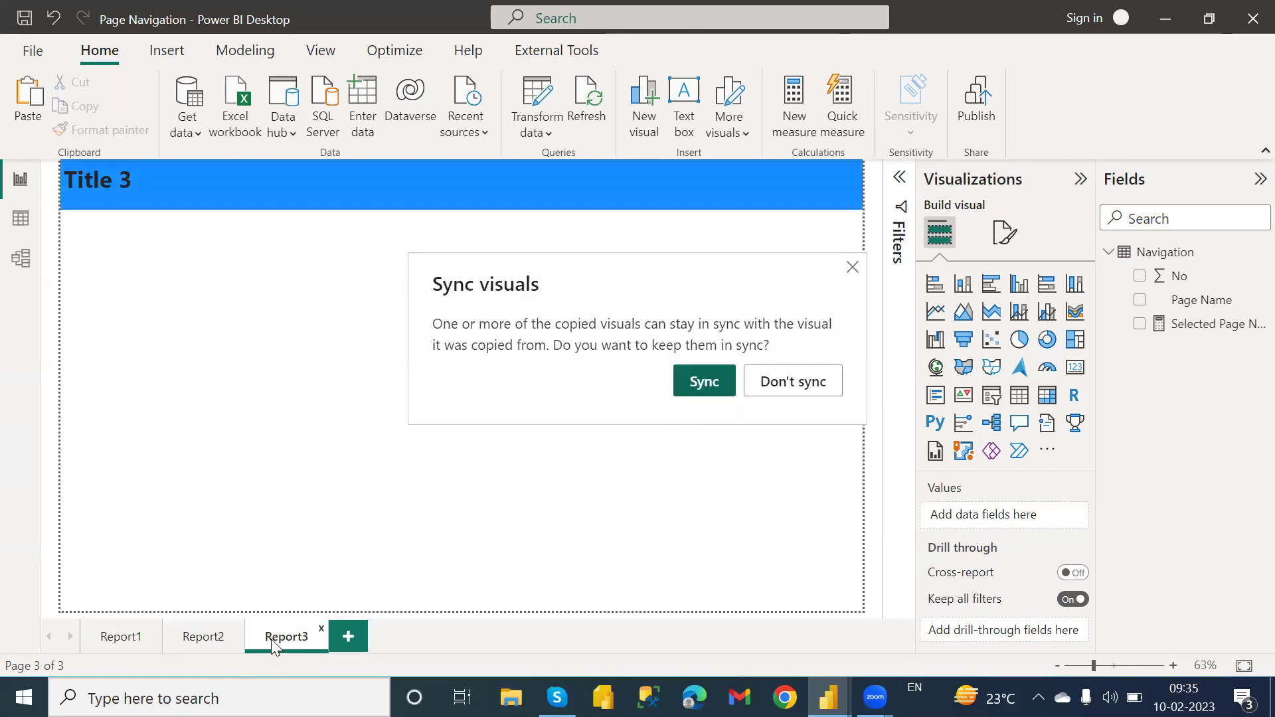
left_click(690, 381)
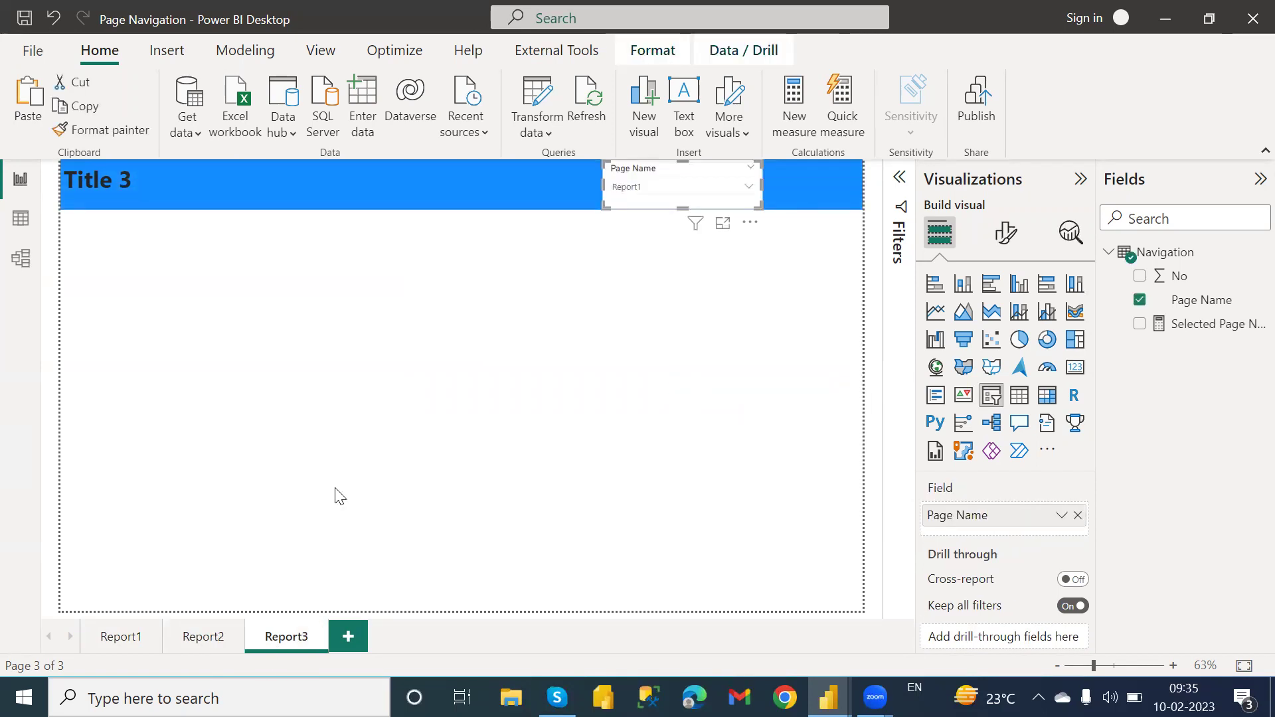
Copy the arrow button from Report1 to the Report2 and Report3 pages
left_click(112, 636)
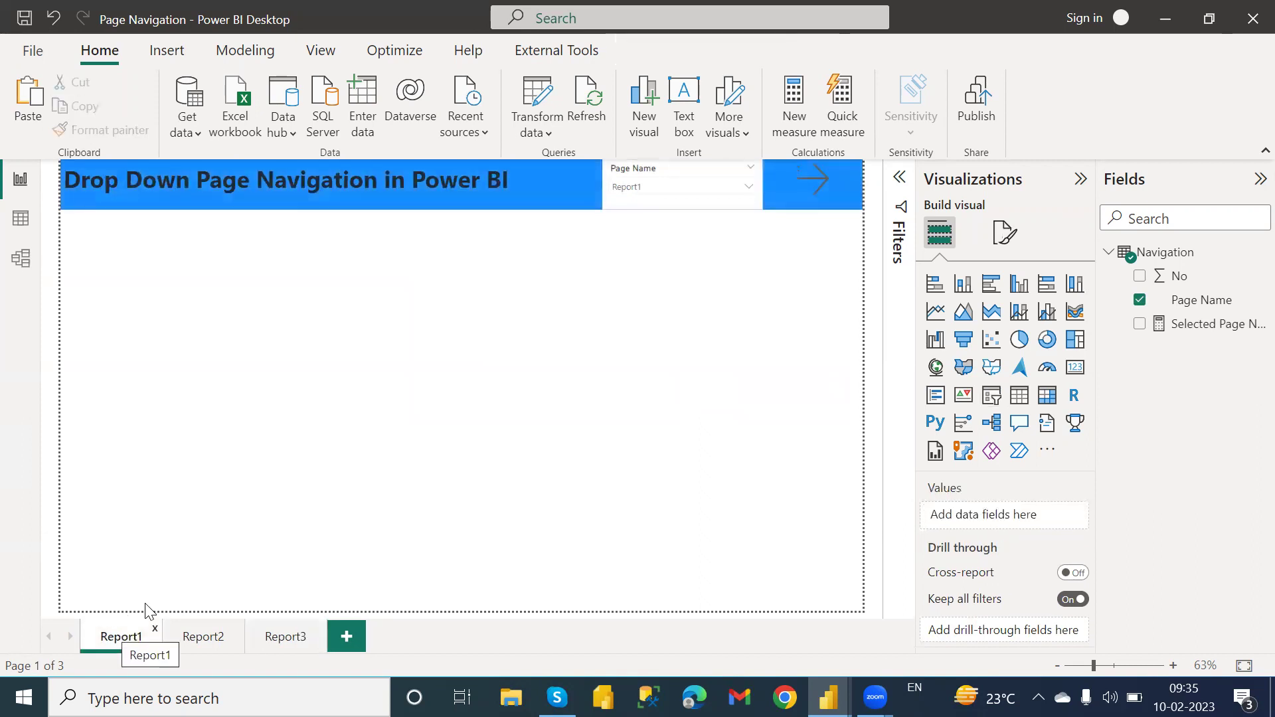
left_click(817, 187)
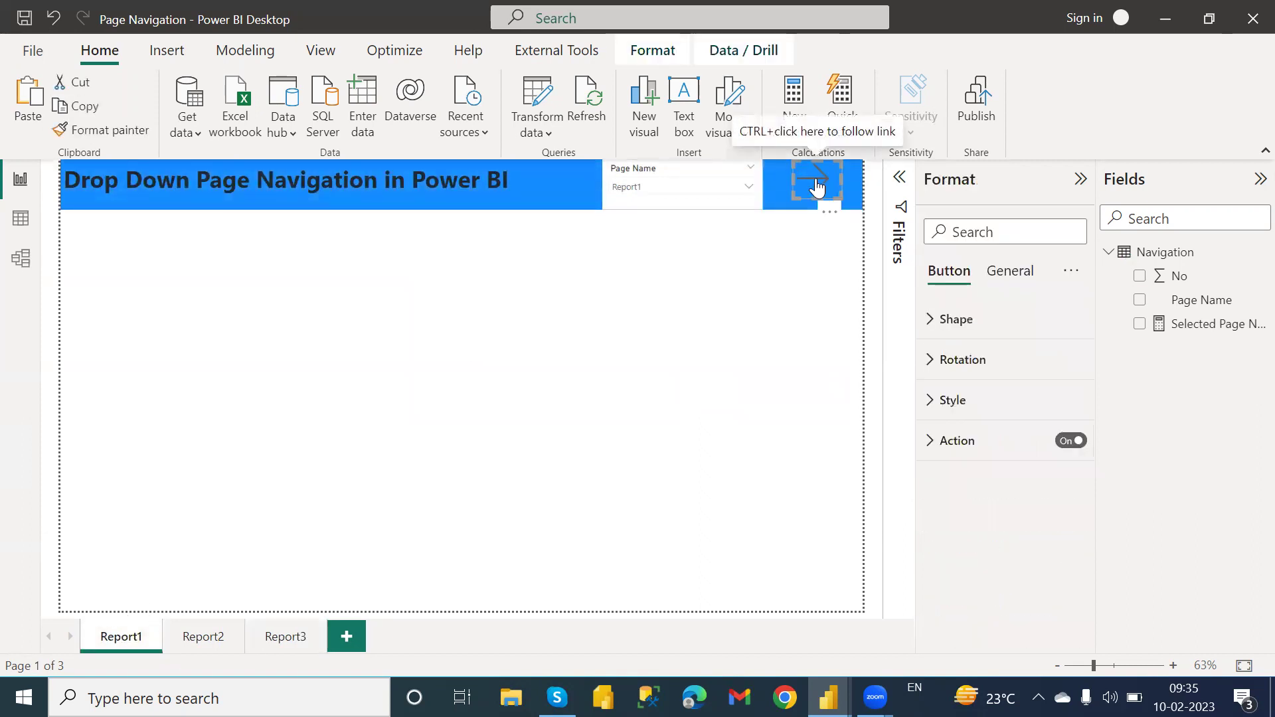
left_click(188, 639)
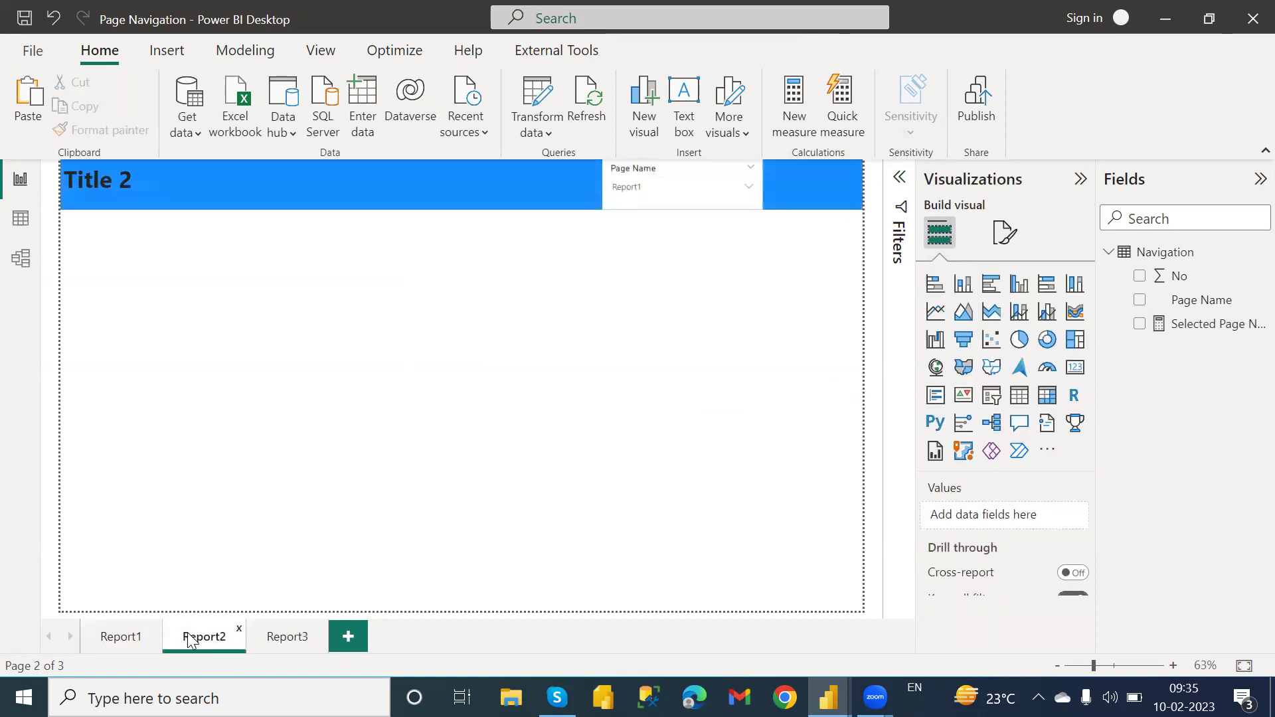
left_click(269, 639)
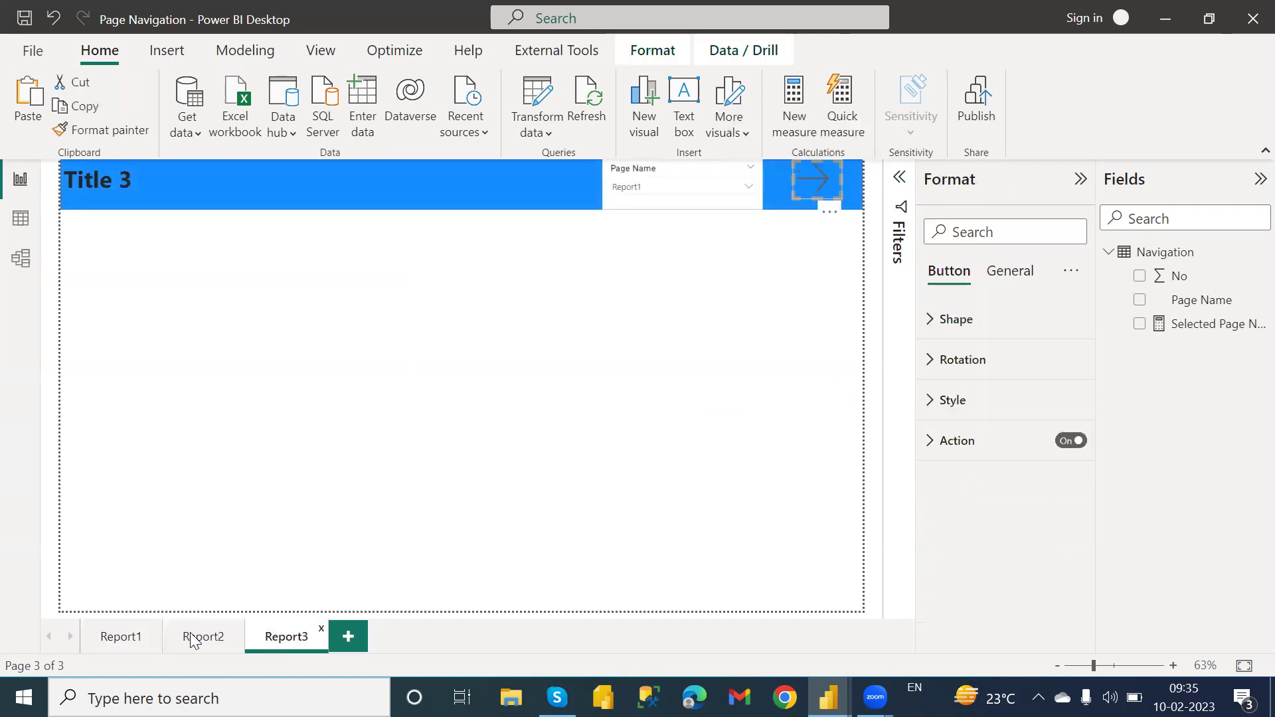
left_click(105, 630)
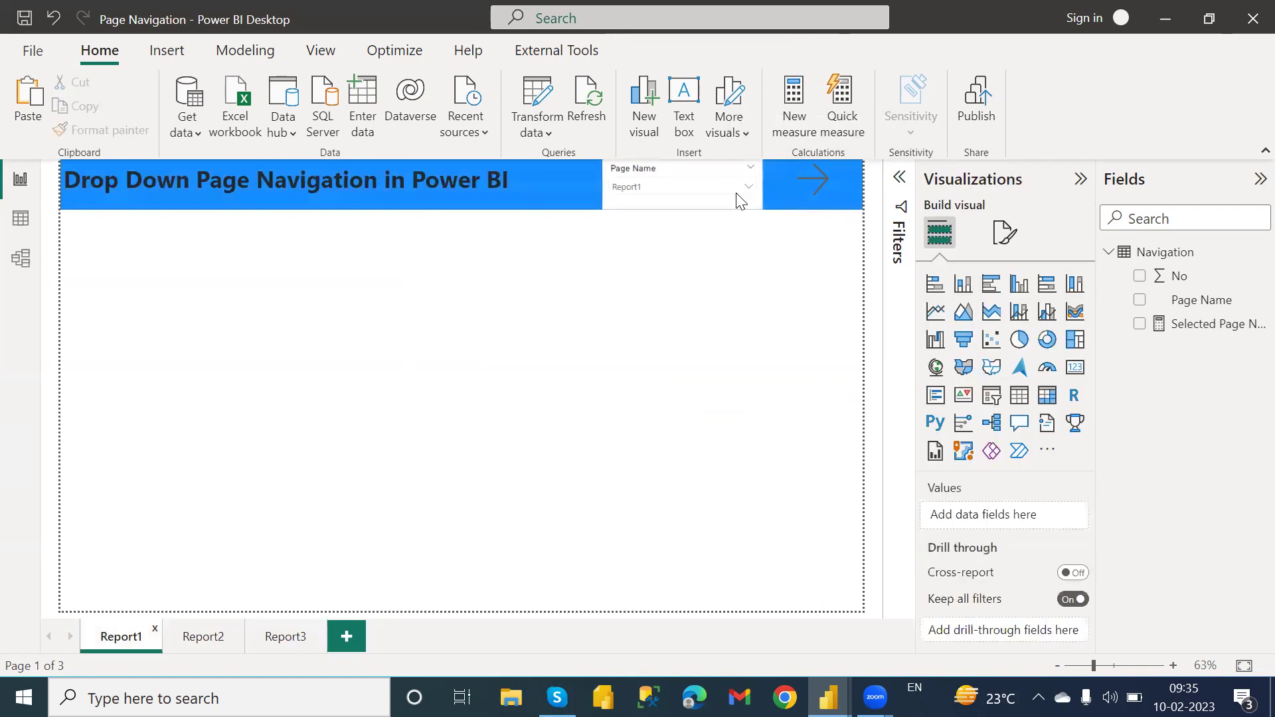
left_click(693, 193)
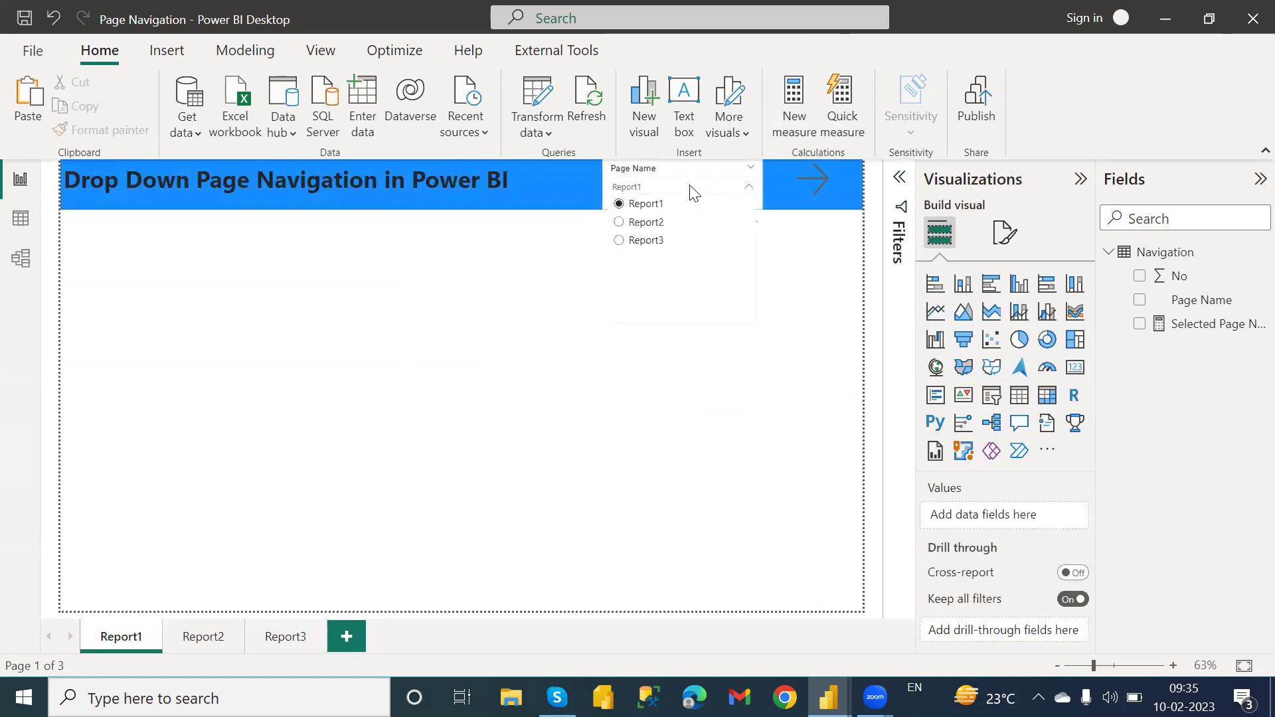
left_click(647, 240)
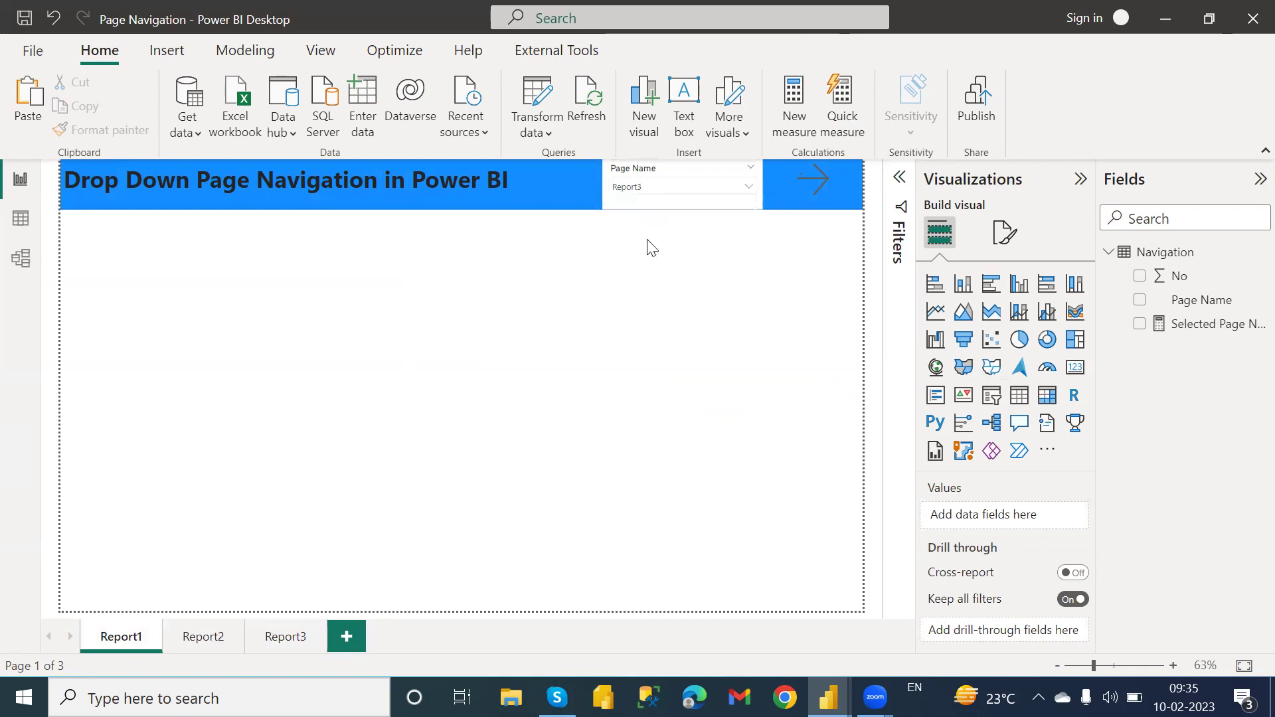
left_click(813, 189, "ctrl")
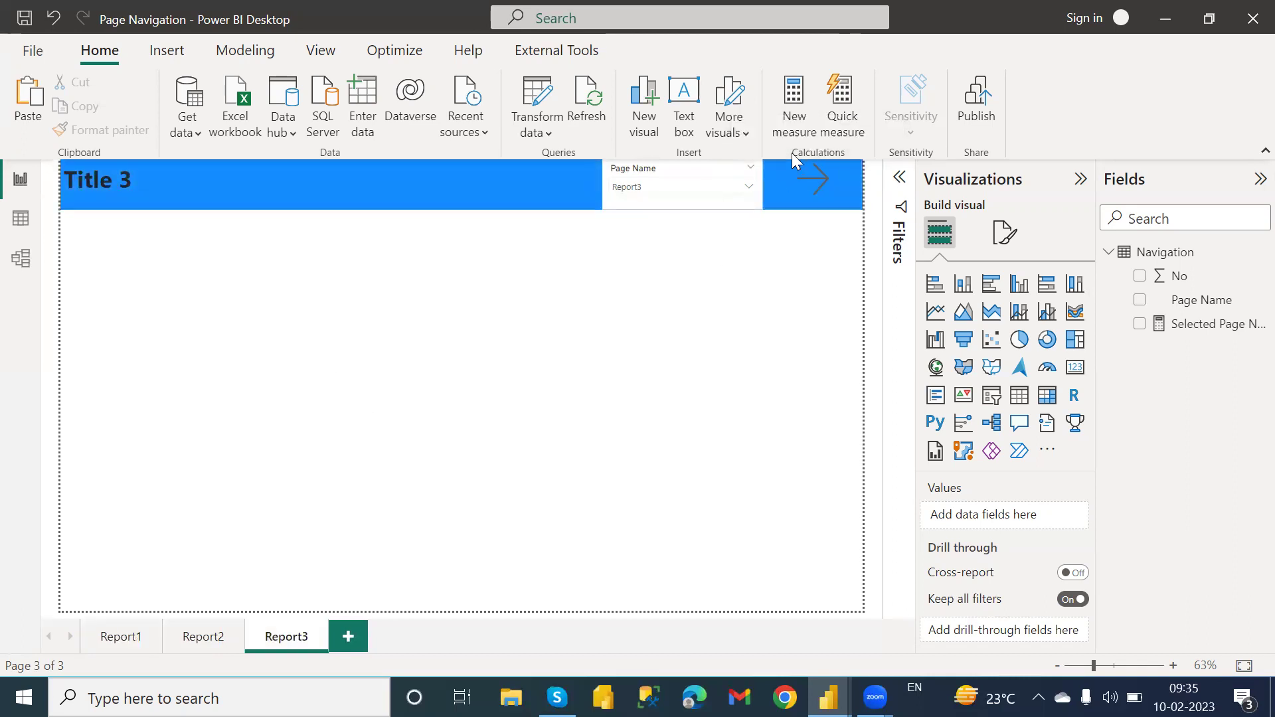
left_click(675, 190)
left_click(646, 204)
left_click(817, 190, "ctrl")
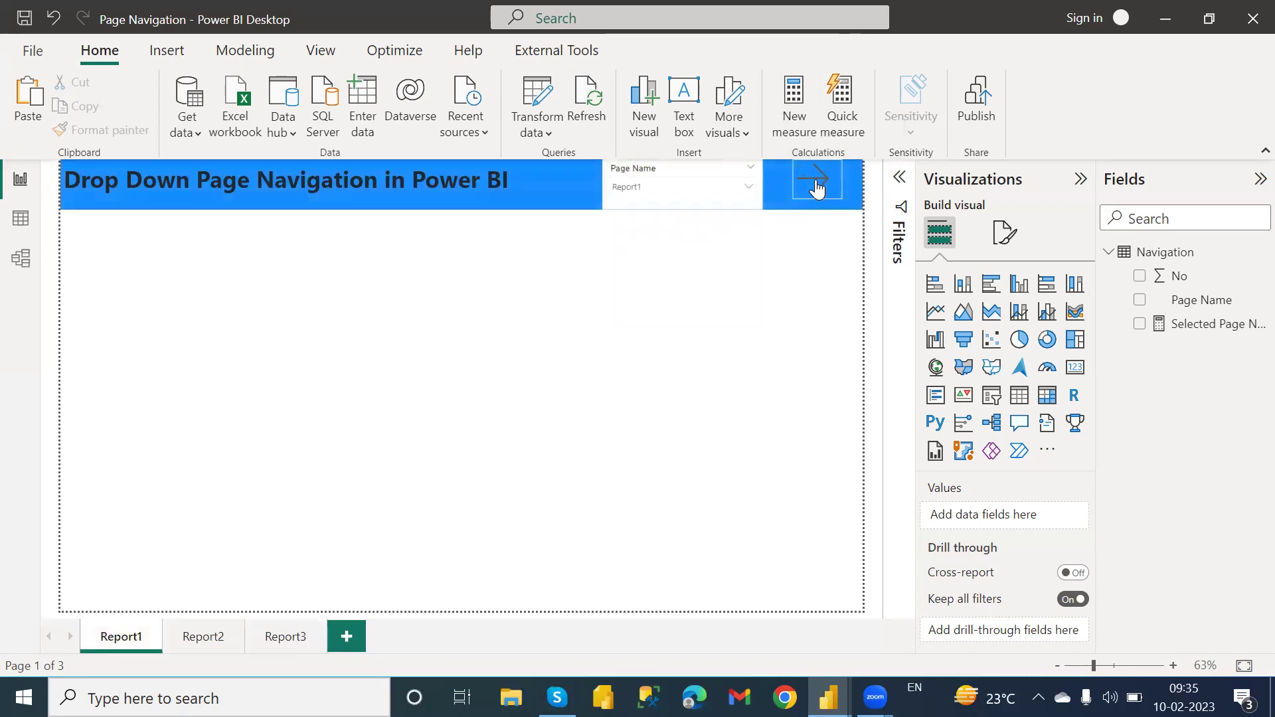